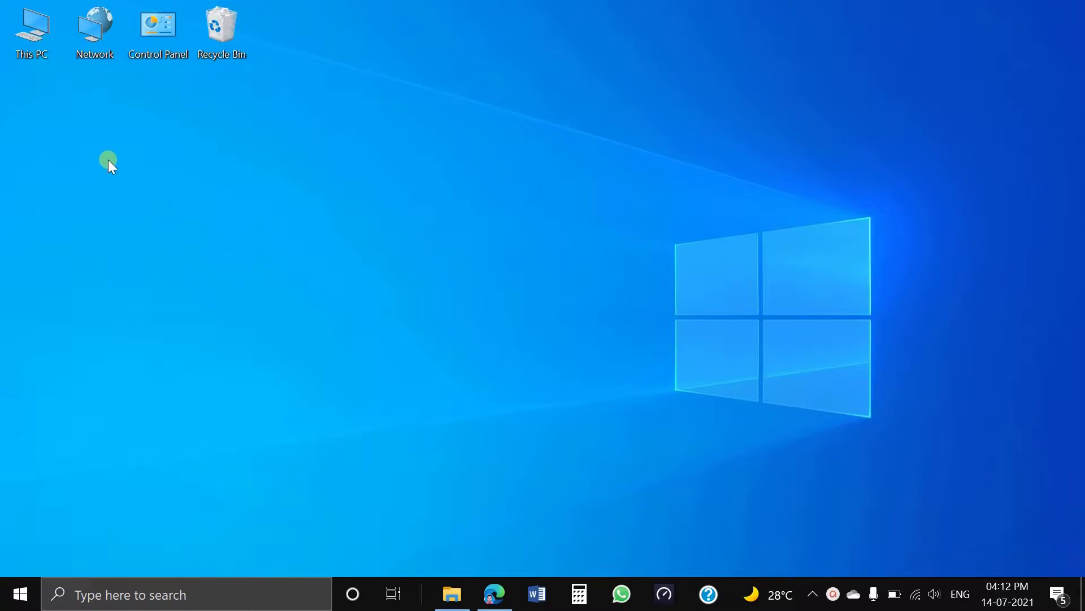
Select the This PC, Network, Control Panel and Recycle Bin desktop icons one after another, then clear the selection
left_click(31, 27)
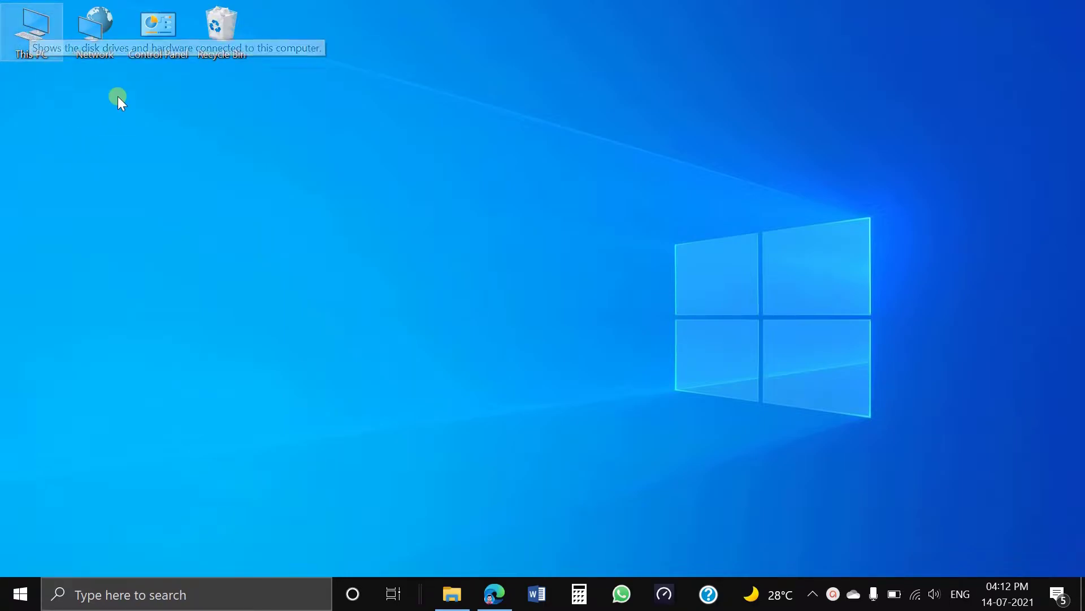
left_click(94, 34)
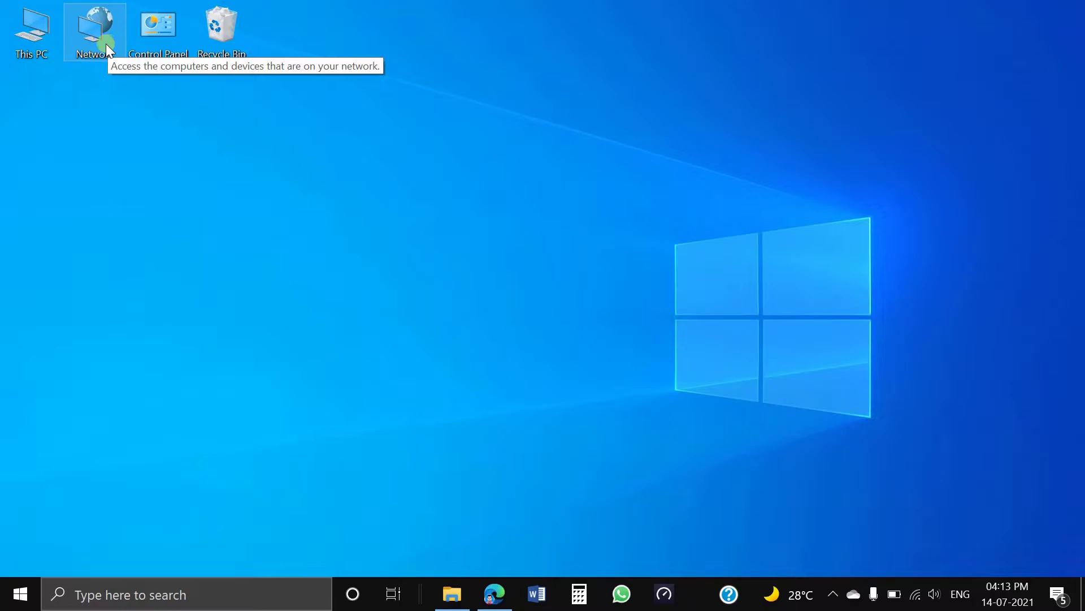
left_click(163, 35)
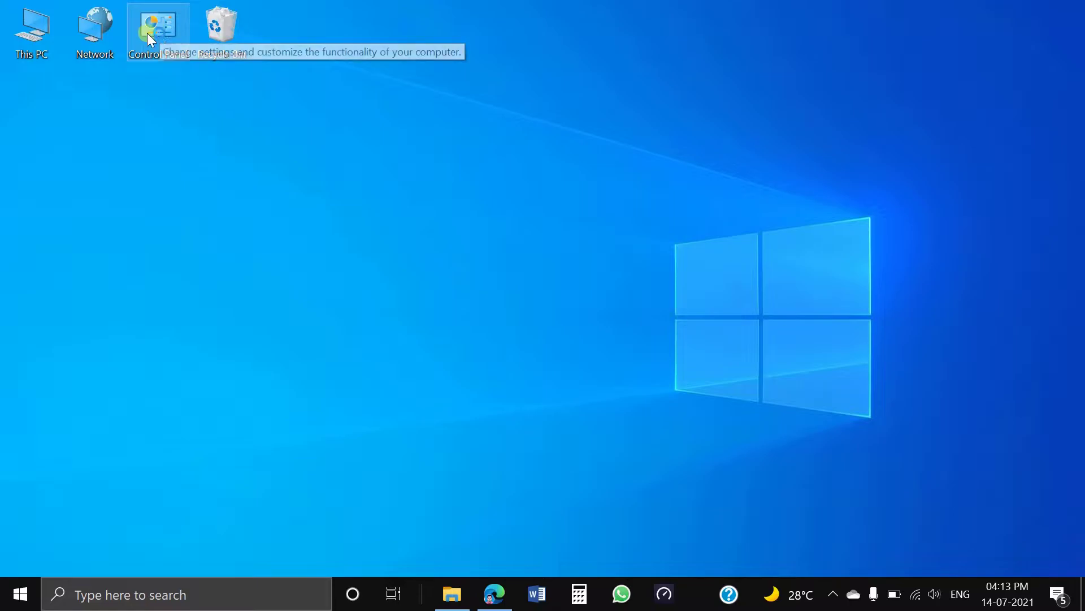
left_click(221, 32)
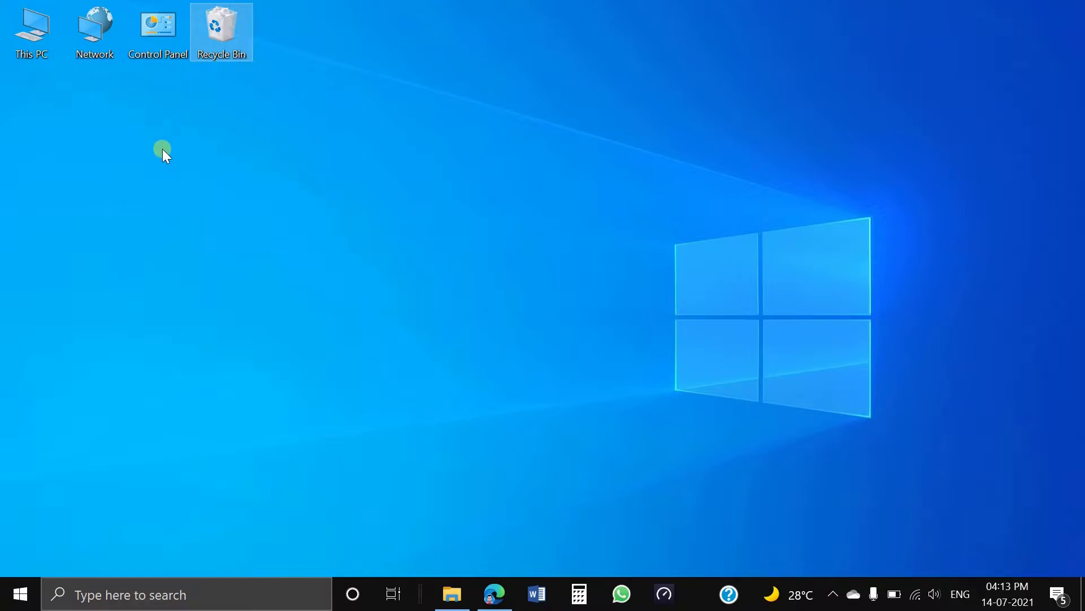
left_click(243, 172)
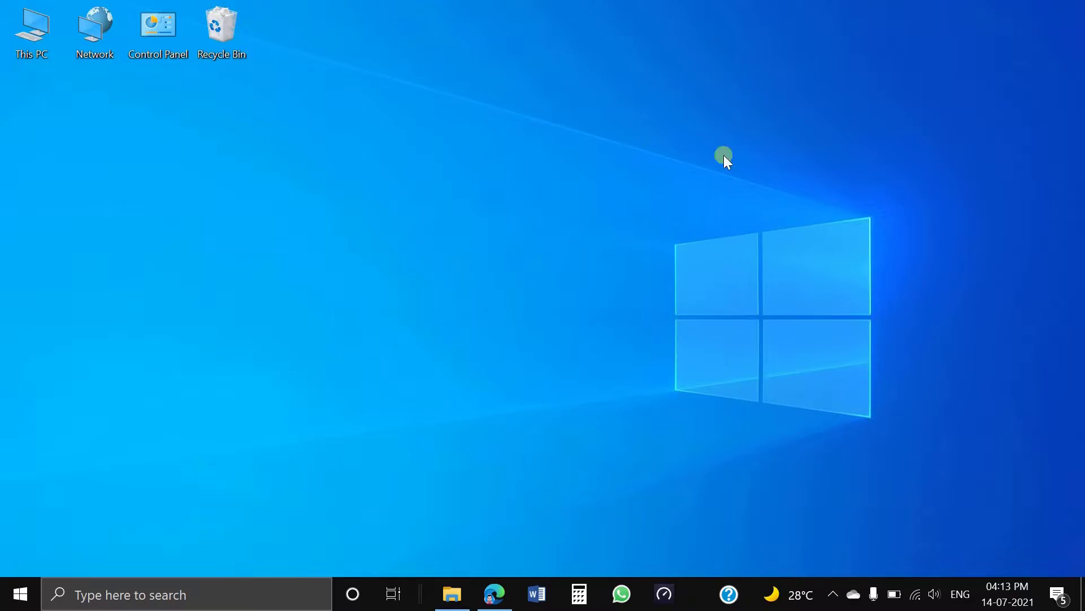
Change the desktop view to large icons
right_click(315, 174)
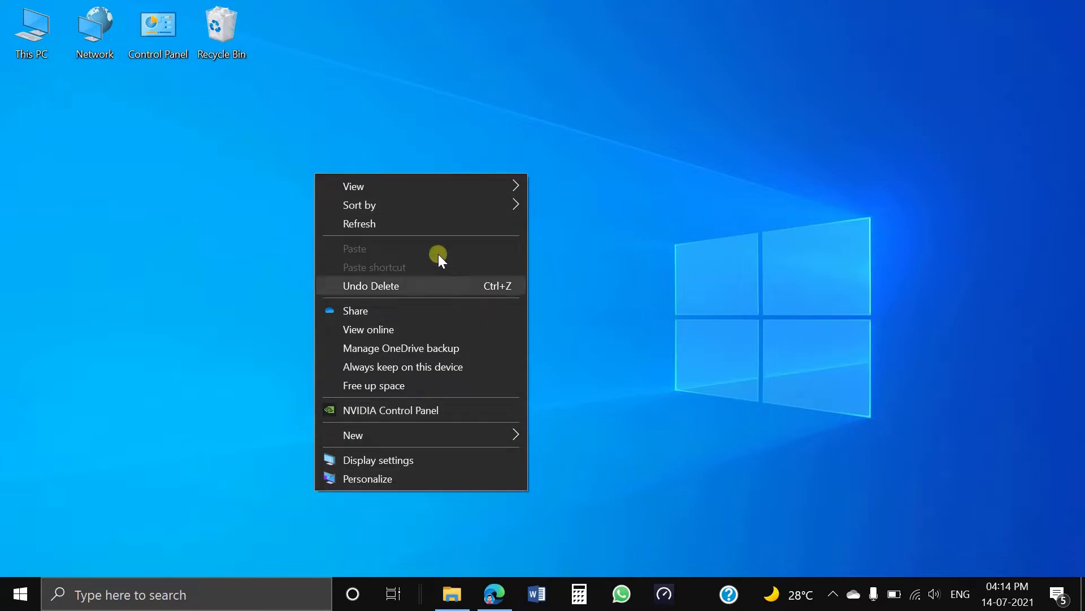
left_click(453, 112)
right_click(537, 136)
mouse_move(584, 156)
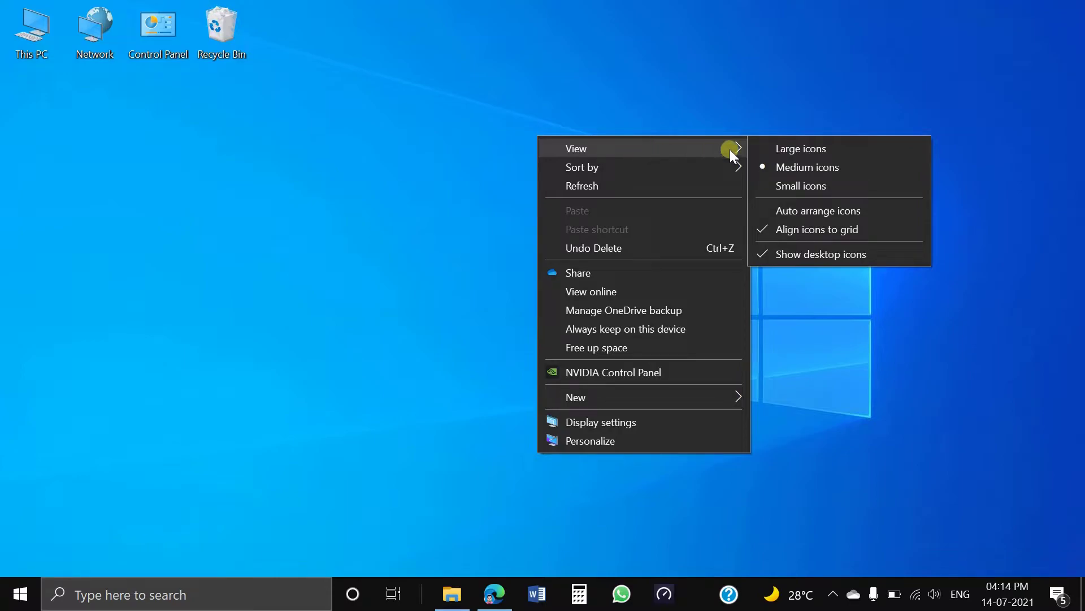
left_click(816, 152)
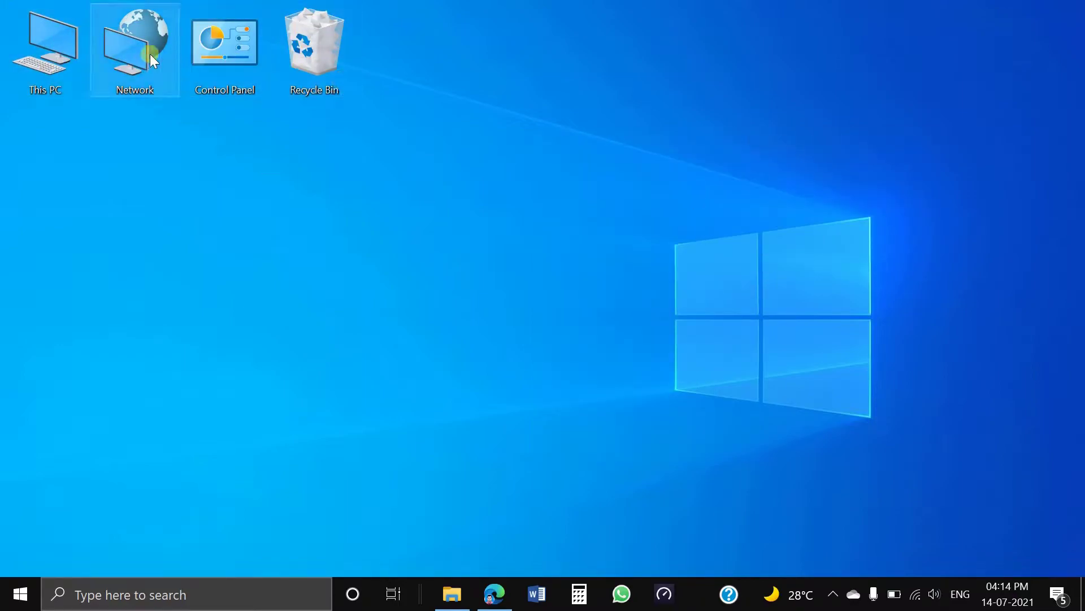
Change the desktop view to small icons
right_click(441, 95)
mouse_move(509, 108)
left_click(706, 146)
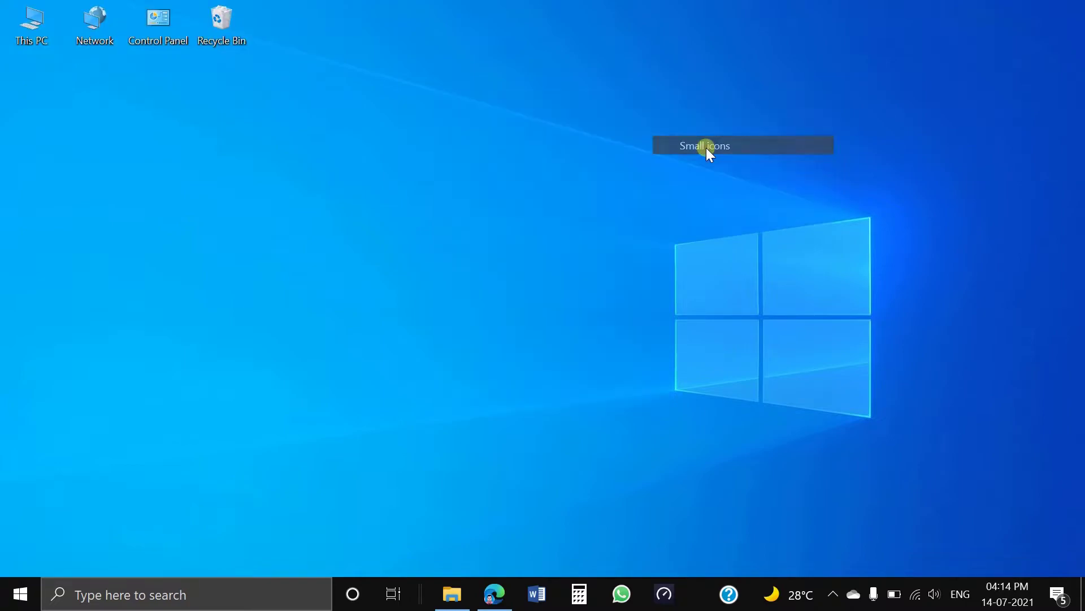
Set the desktop view back to medium icons
right_click(347, 140)
mouse_move(483, 155)
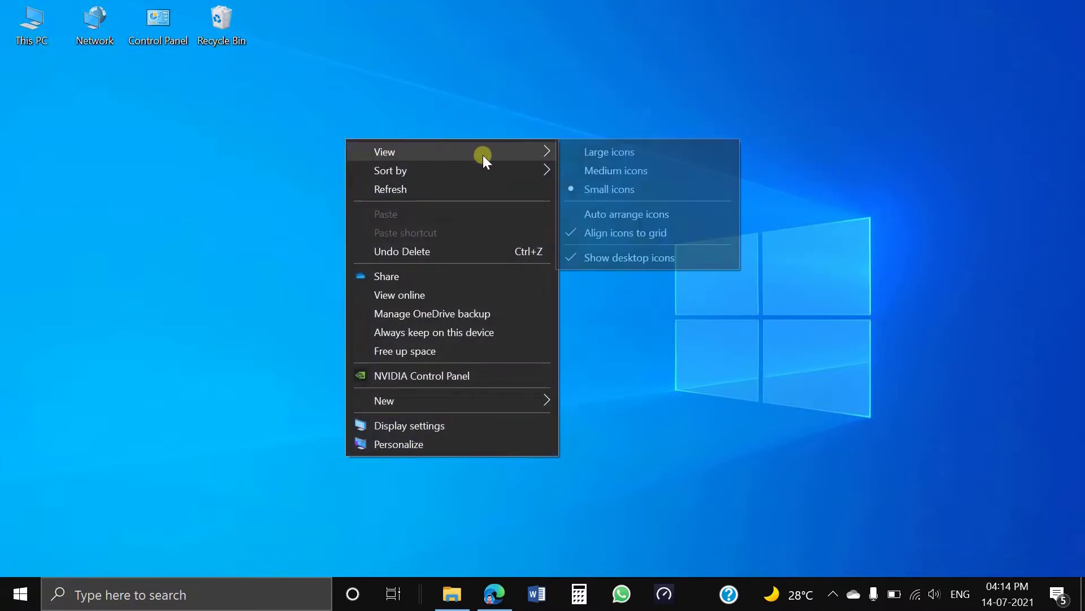
left_click(618, 171)
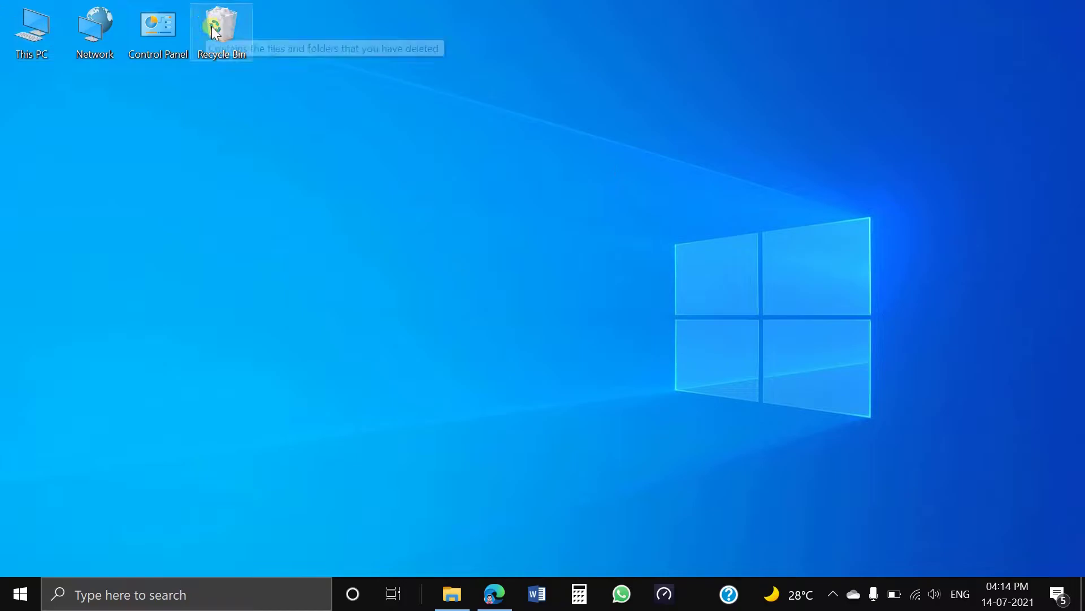
right_click(376, 148)
mouse_move(417, 161)
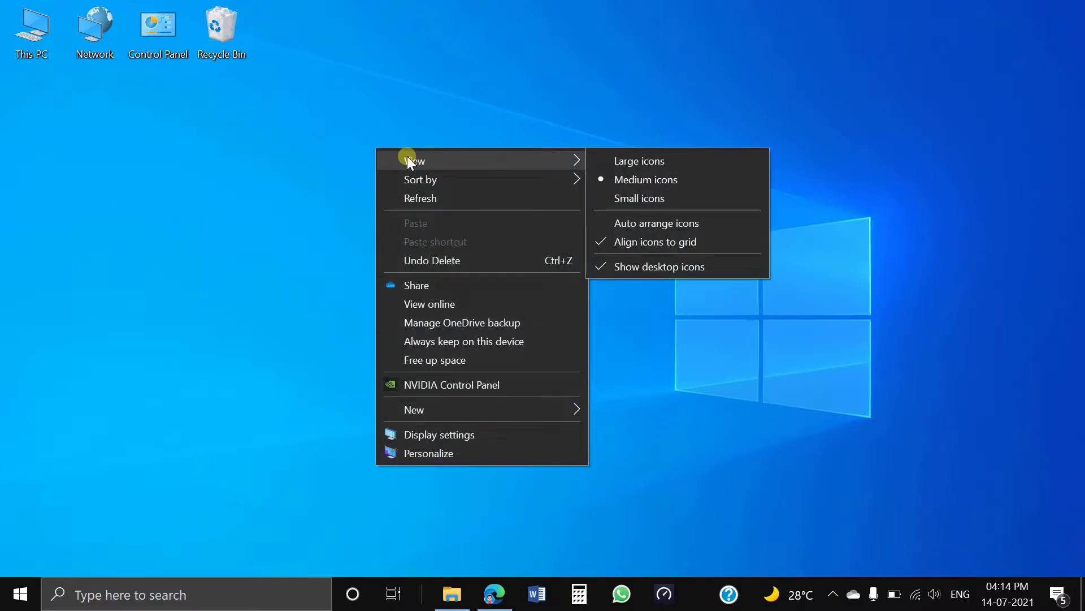
left_click(166, 305)
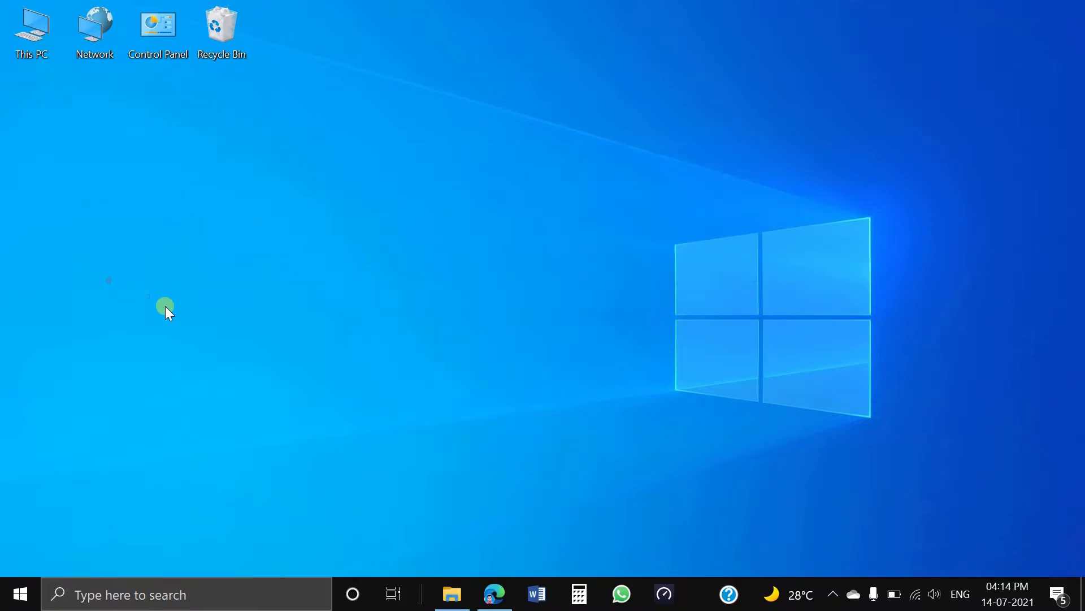
Switch to the This PC window in File Explorer and display its contents as extra large icons
left_click(458, 603)
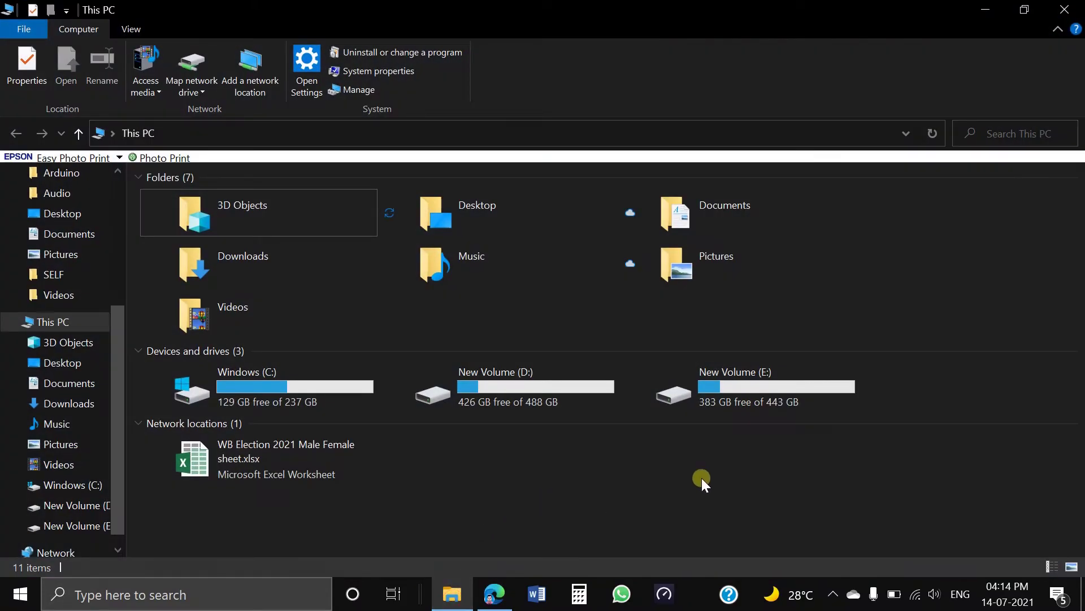
right_click(580, 479)
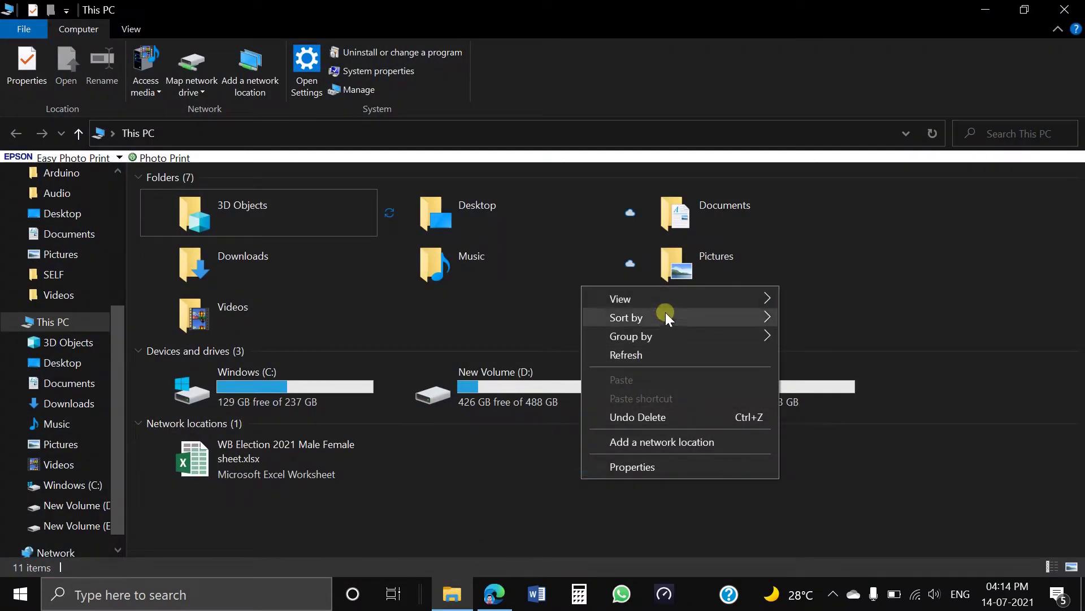
mouse_move(669, 301)
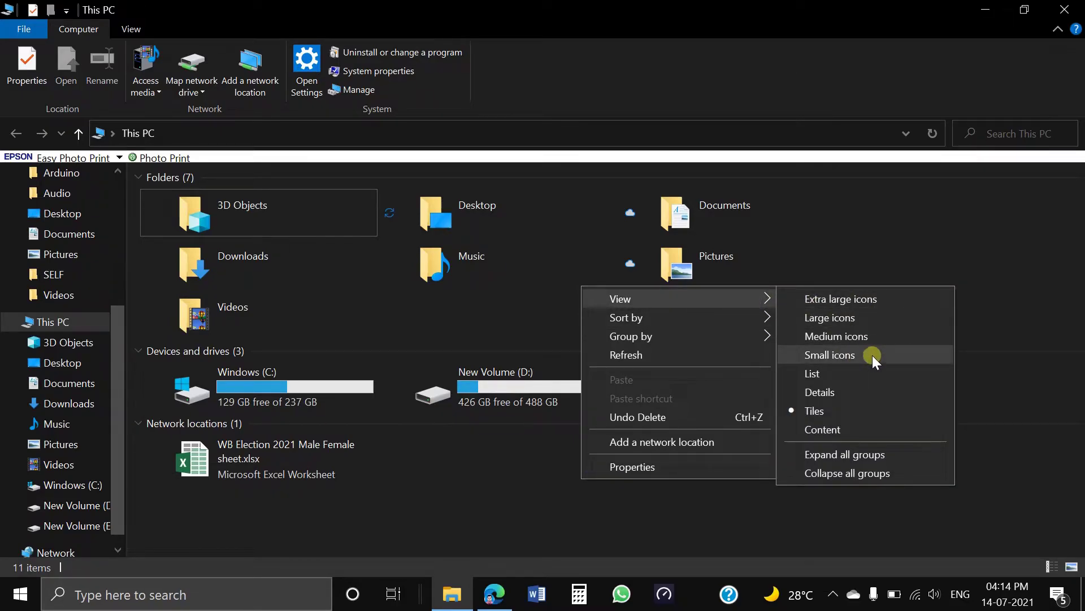
left_click(878, 300)
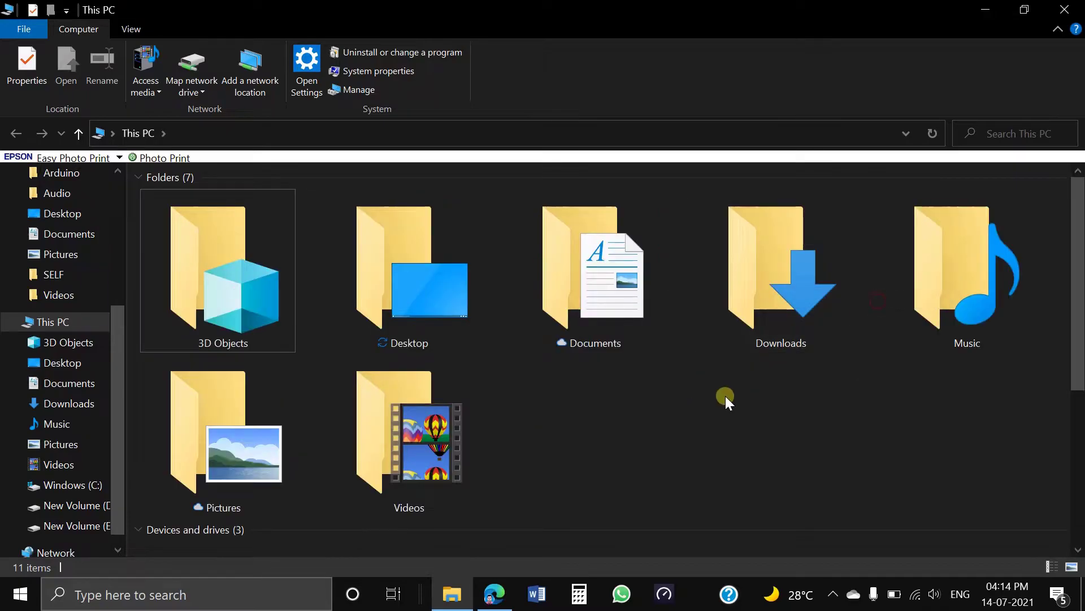
Display the folders and drives in This PC as small icons
scroll(755, 391, "down", 5)
scroll(756, 391, "up", 5)
right_click(801, 425)
mouse_move(851, 248)
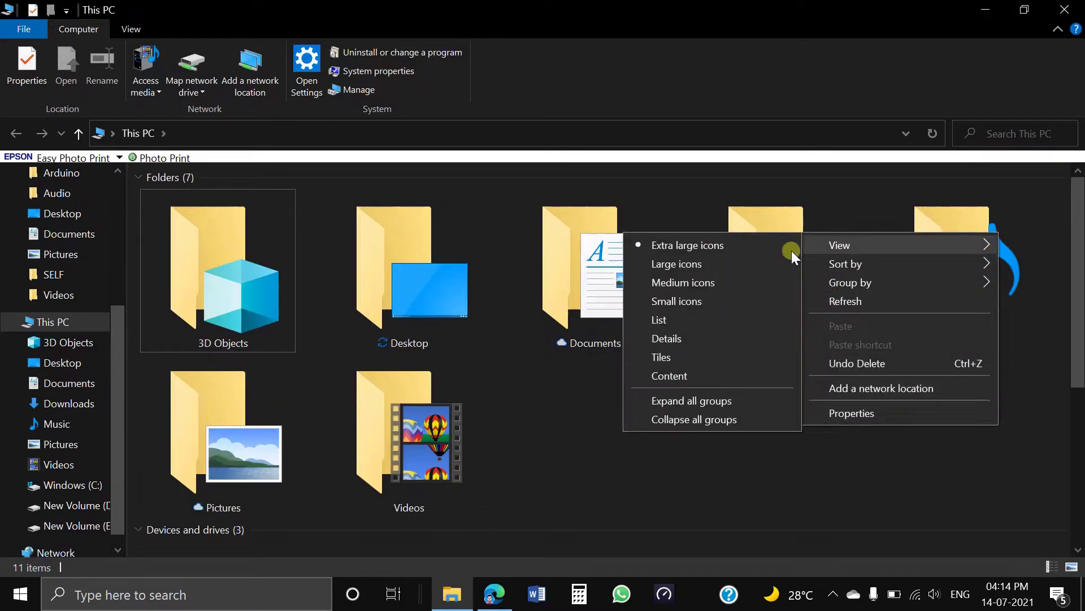
left_click(711, 300)
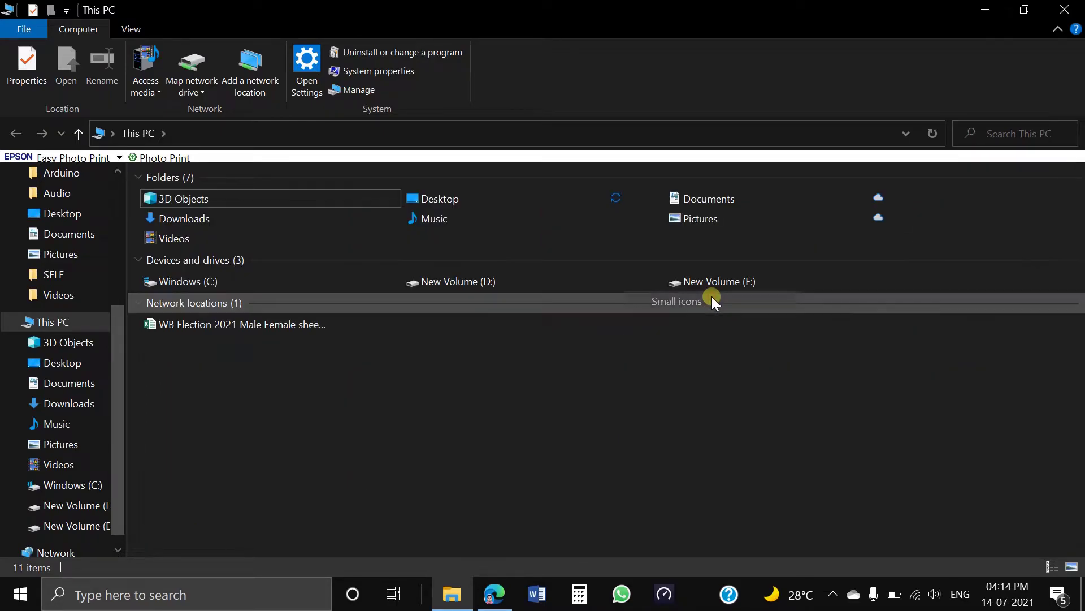
Display the folders and drives in This PC as medium icons
right_click(512, 369)
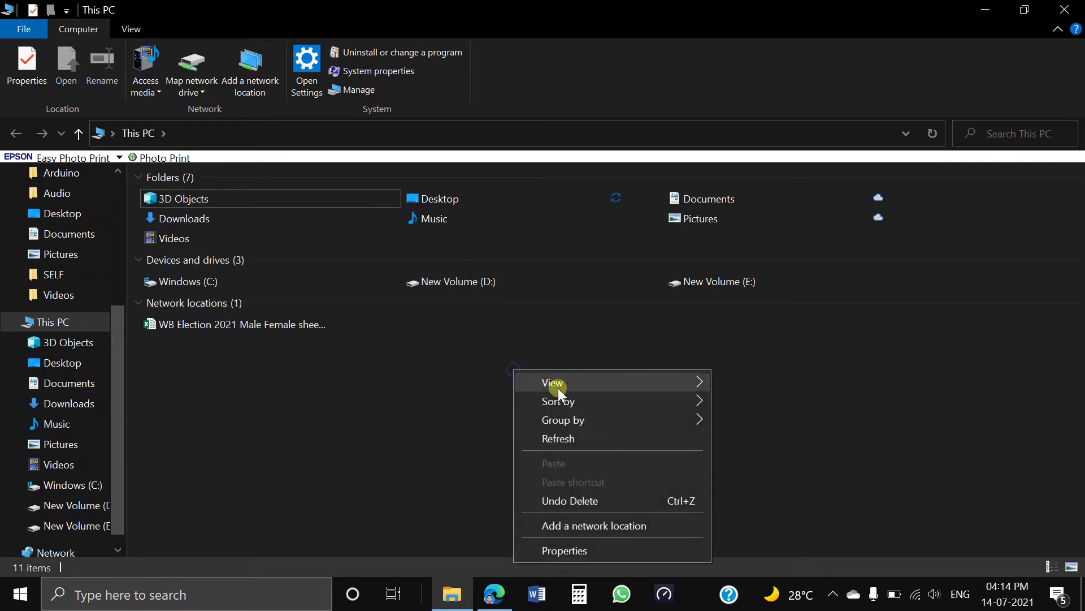
mouse_move(611, 379)
left_click(770, 420)
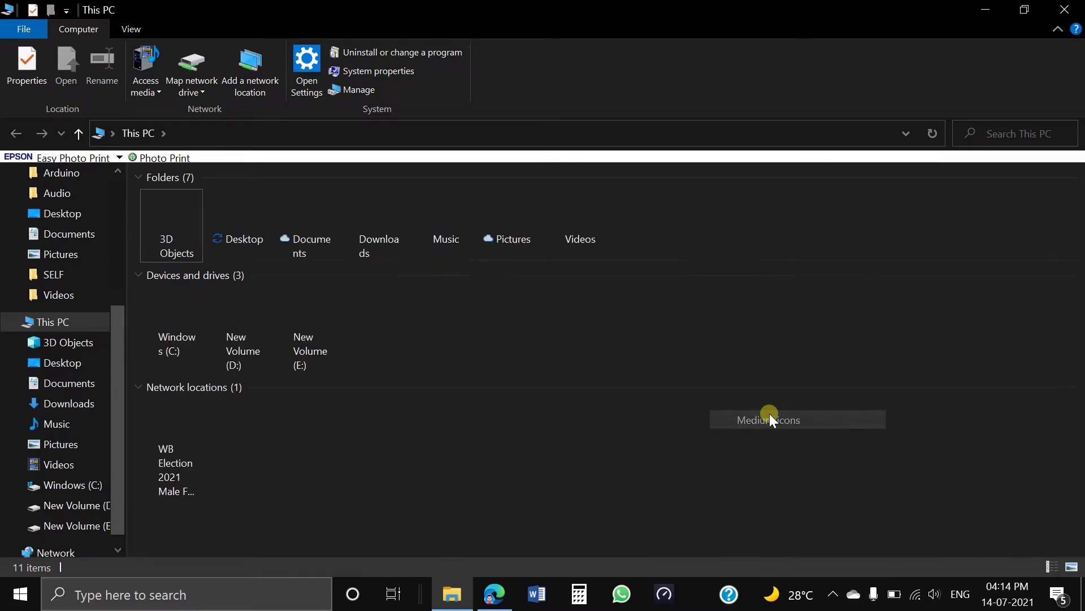
Display the folders and drives in This PC as large icons and close the window
right_click(593, 411)
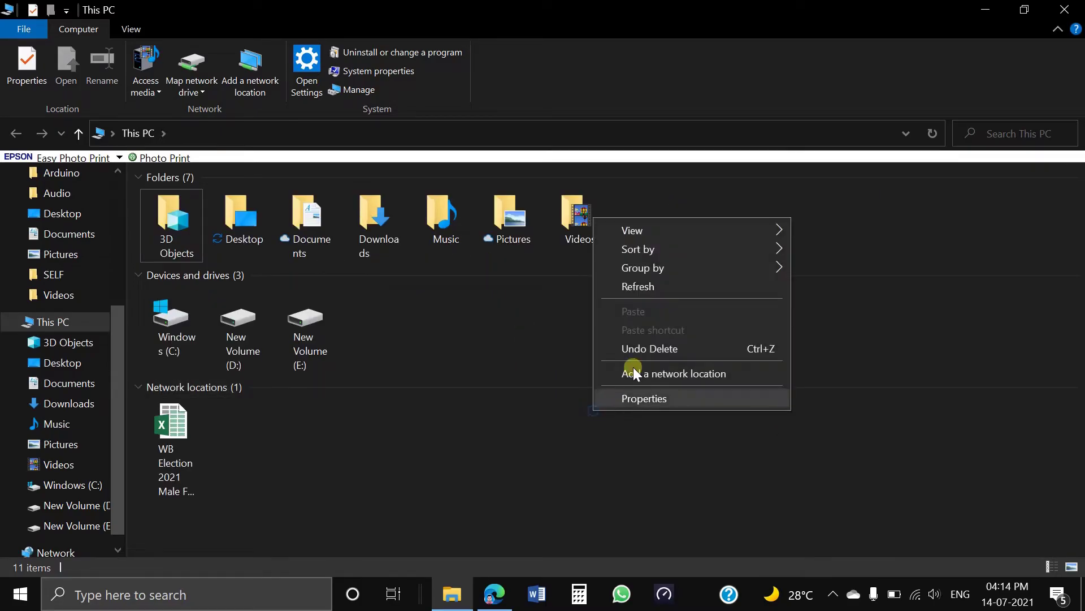
mouse_move(728, 230)
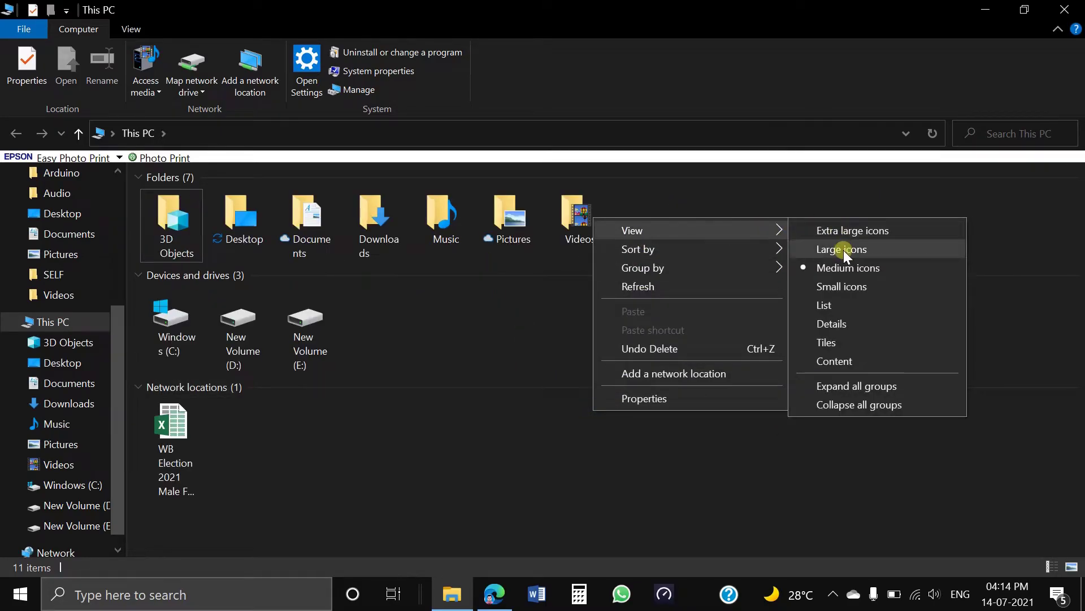
left_click(843, 250)
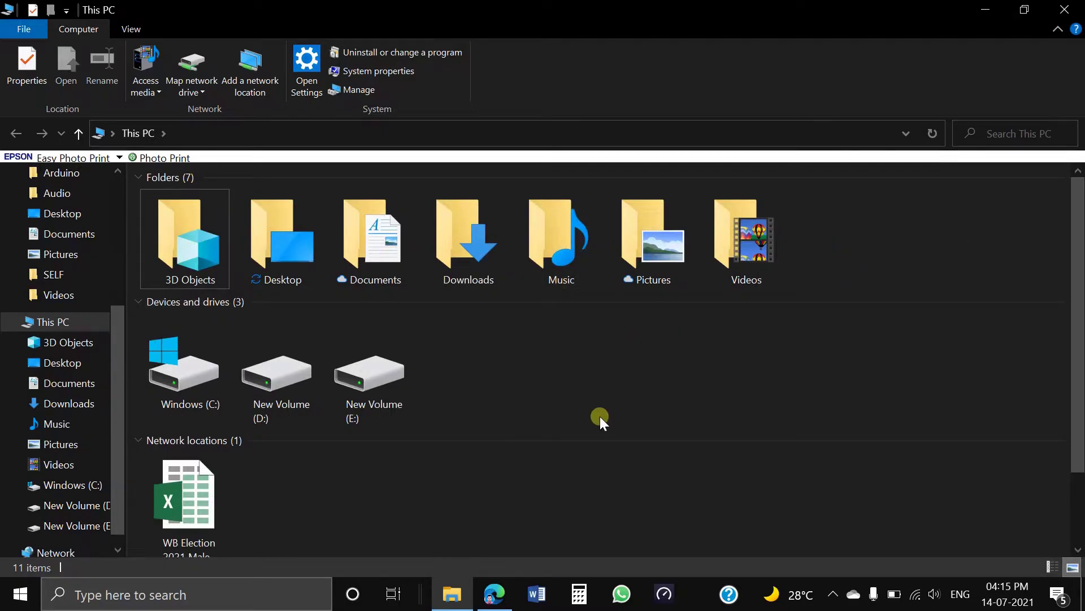
key("alt+F4")
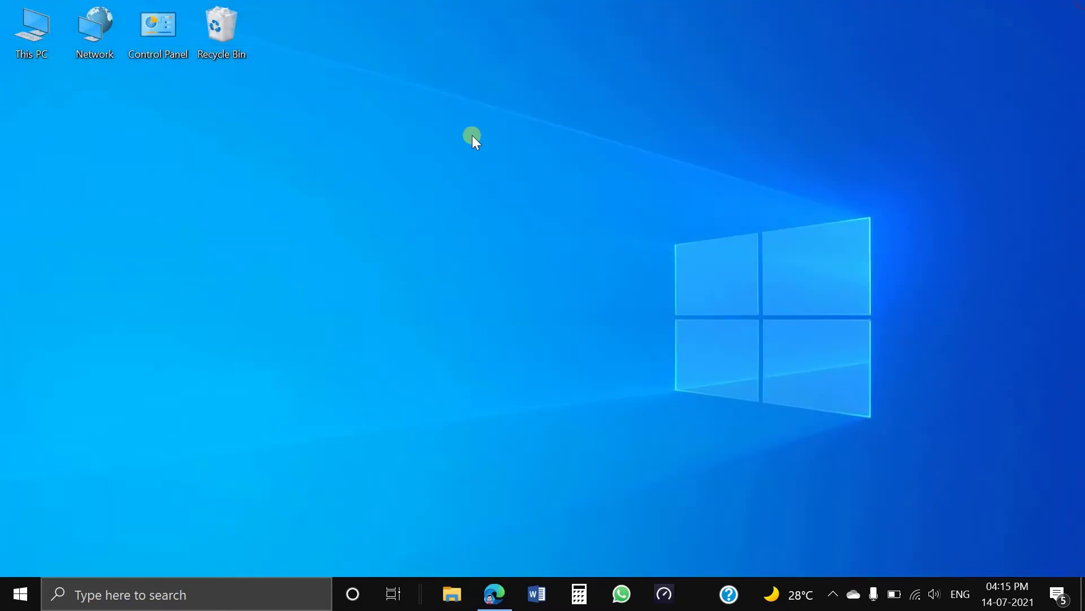
Hide all icons on the desktop by turning off Show desktop icons
right_click(451, 138)
mouse_move(525, 151)
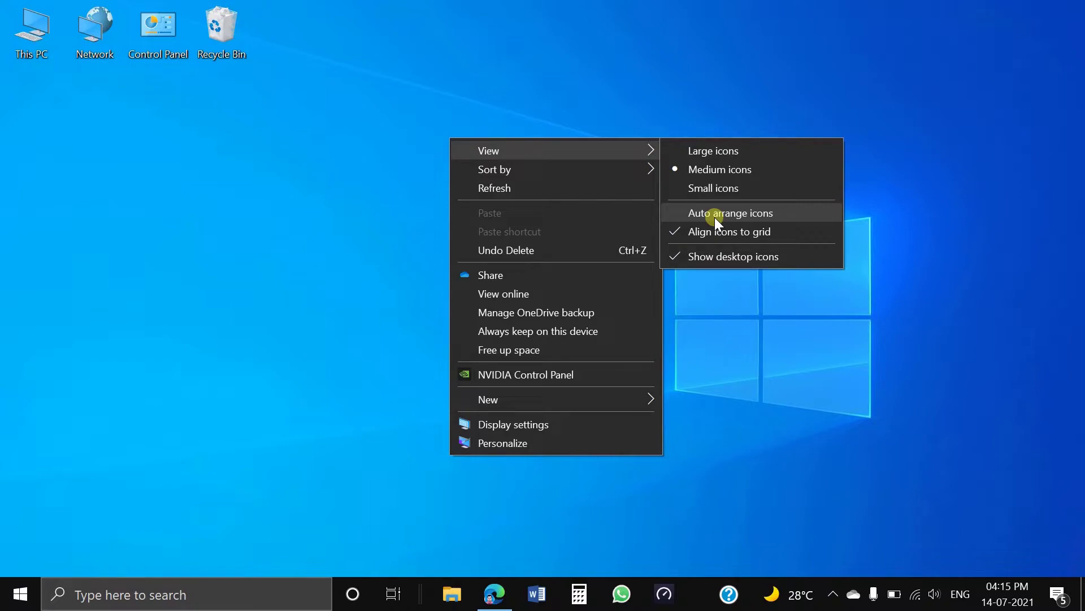
left_click(729, 256)
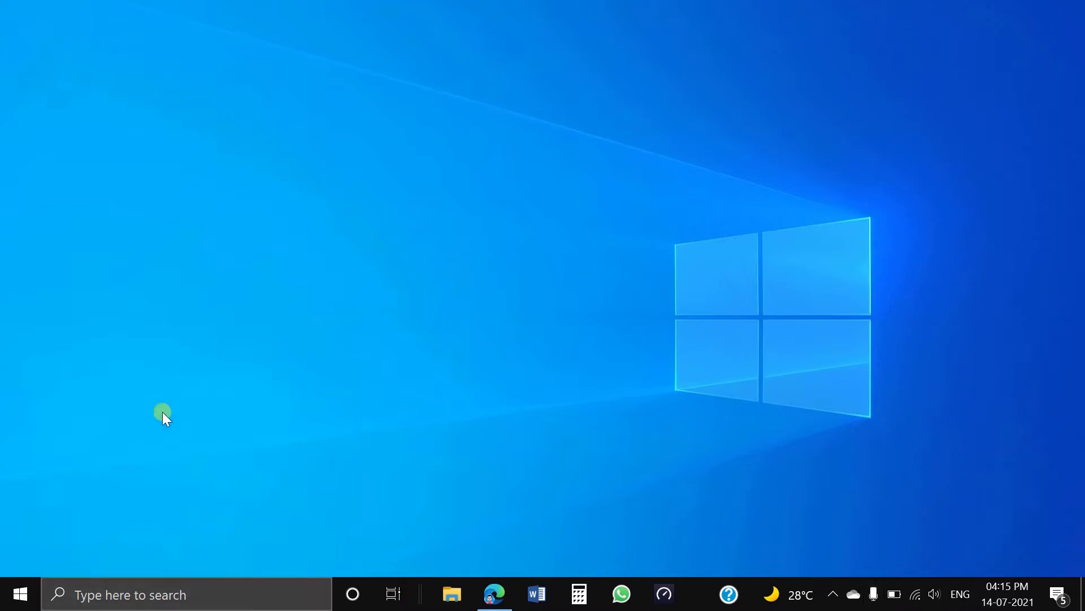
Turn Show desktop icons back on to restore the hidden icons
right_click(549, 222)
mouse_move(597, 232)
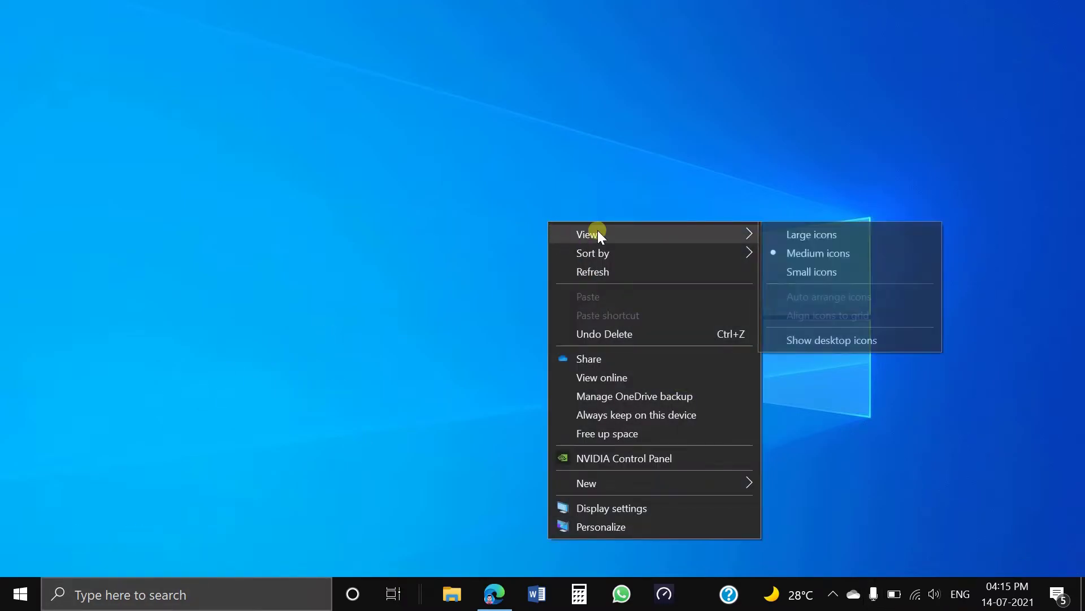
left_click(813, 342)
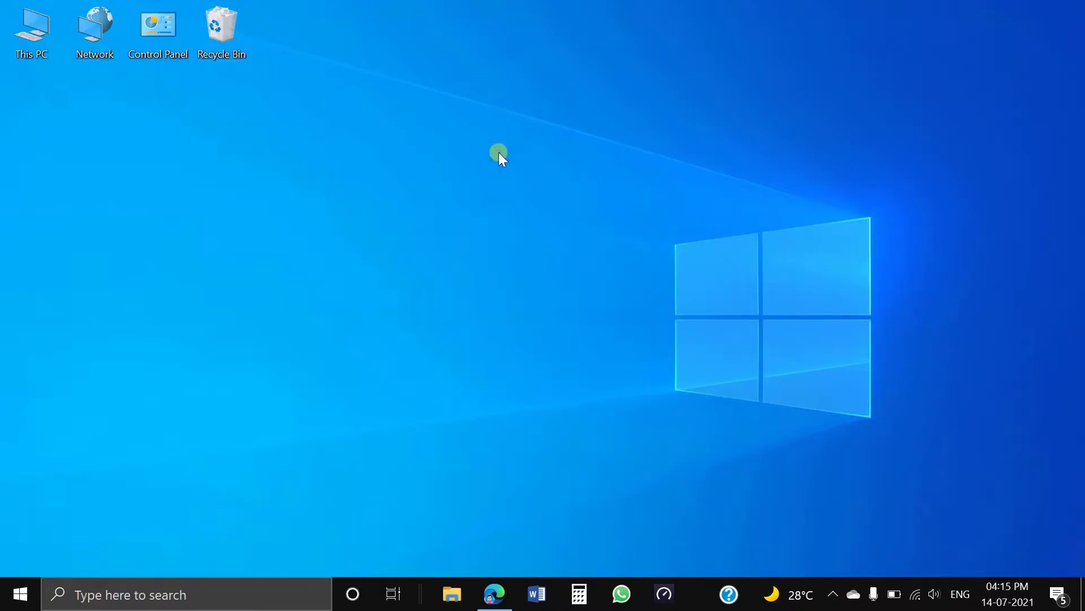
Sort the desktop icons by name
right_click(425, 105)
mouse_move(521, 119)
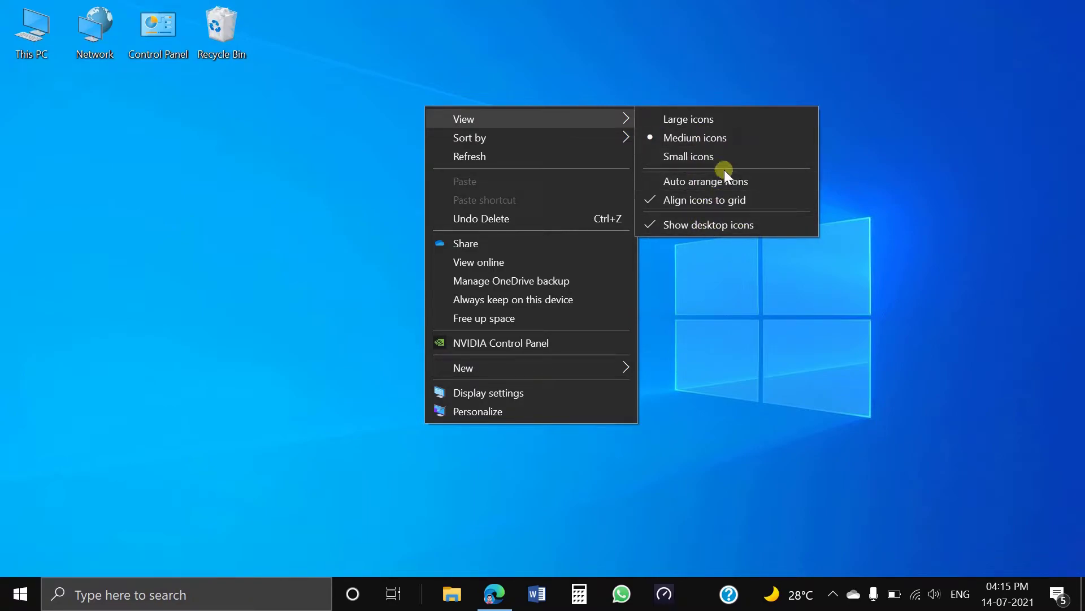
mouse_move(579, 136)
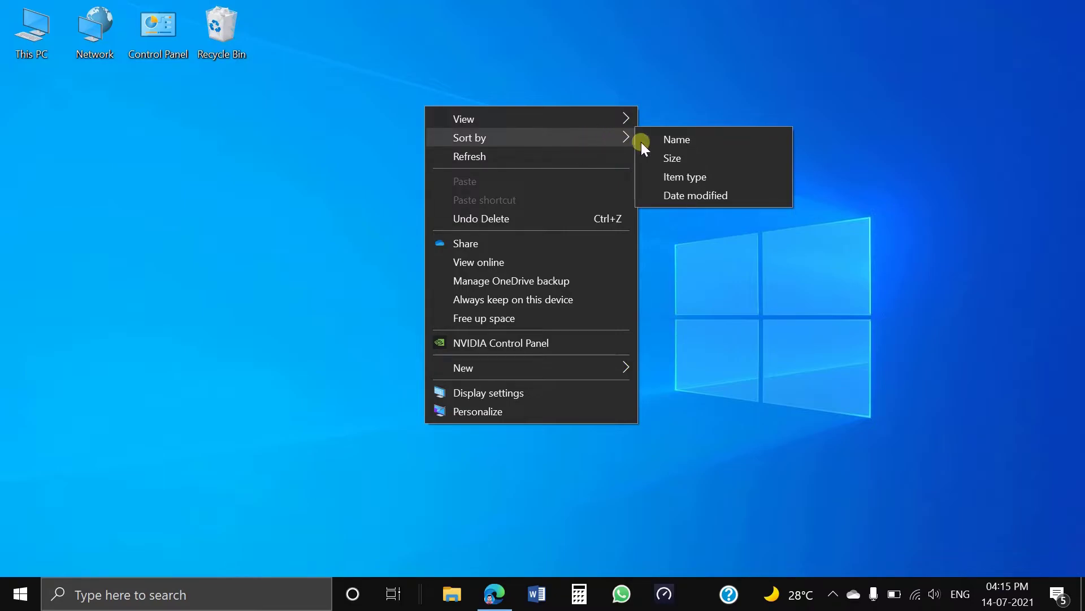
left_click(714, 141)
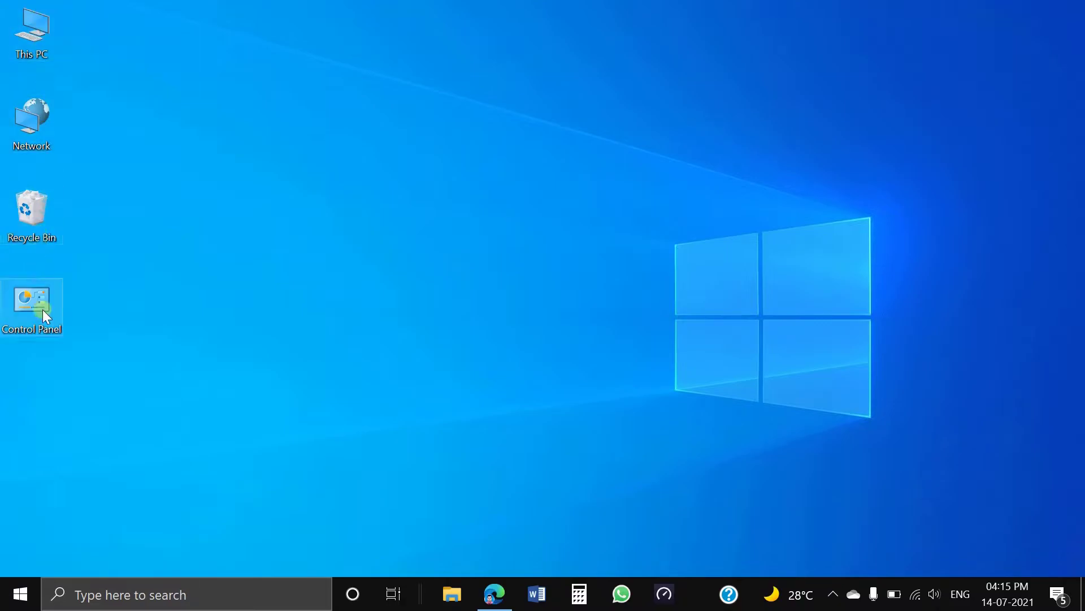
Sort the desktop icons by size
right_click(310, 93)
mouse_move(363, 125)
left_click(570, 141)
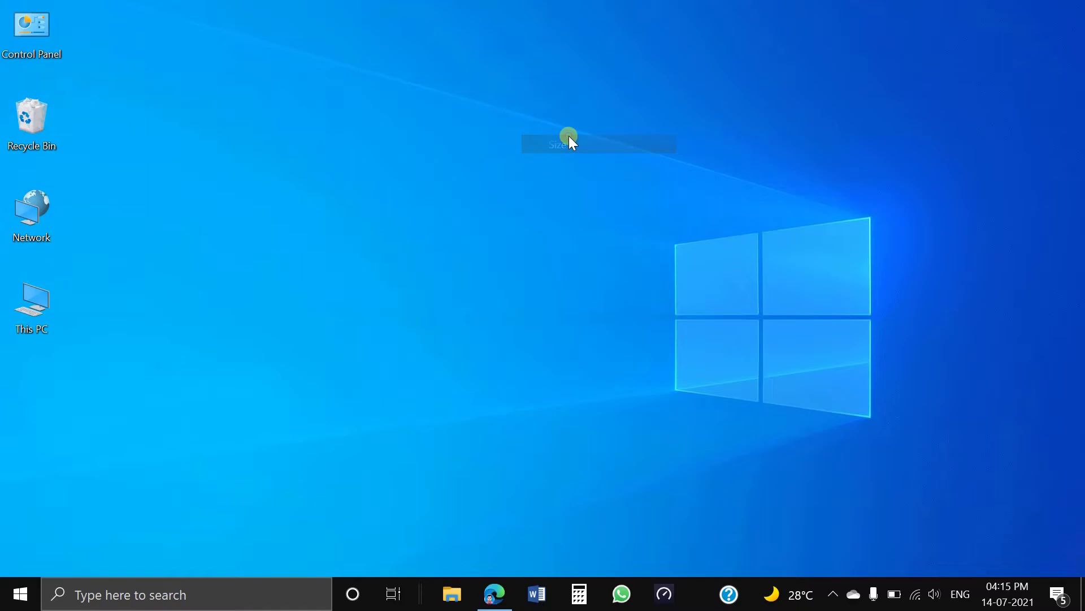
Sort the desktop icons by item type
right_click(164, 135)
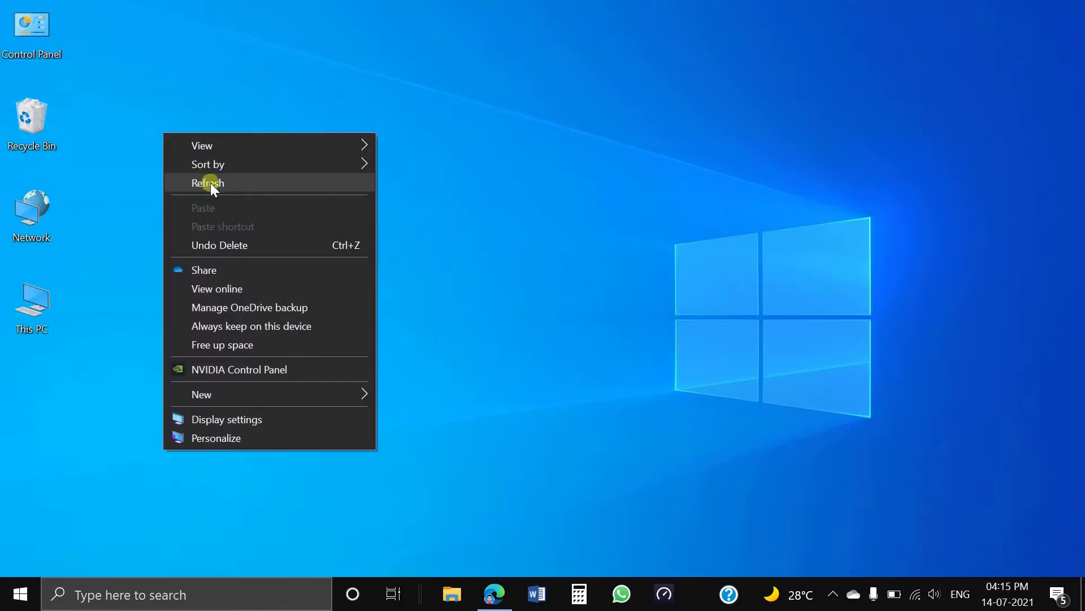
mouse_move(366, 166)
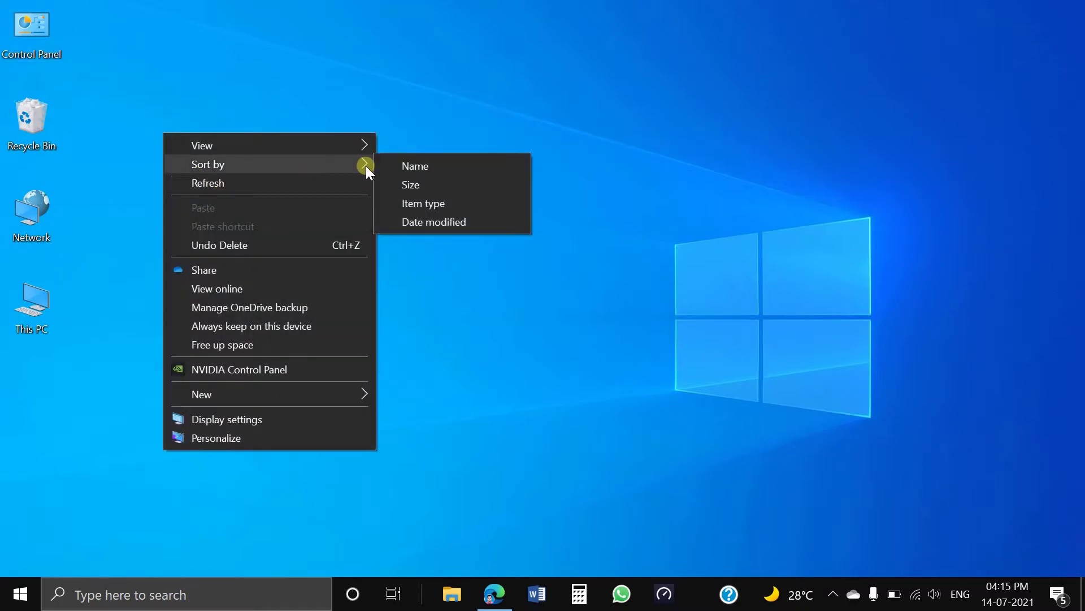
left_click(427, 207)
Sort the desktop icons by date modified
right_click(458, 148)
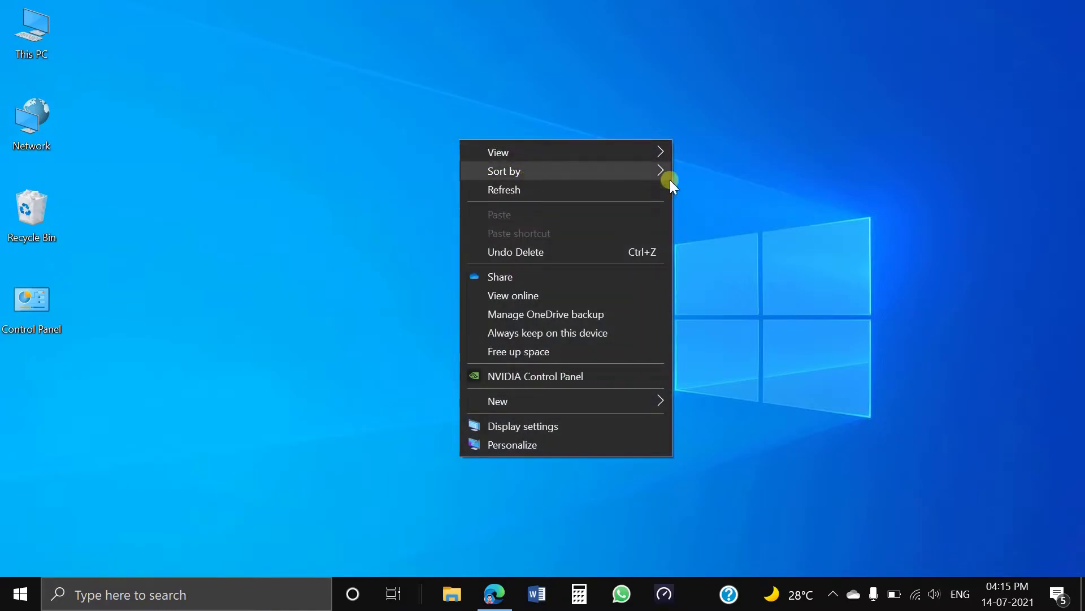
mouse_move(668, 170)
left_click(737, 230)
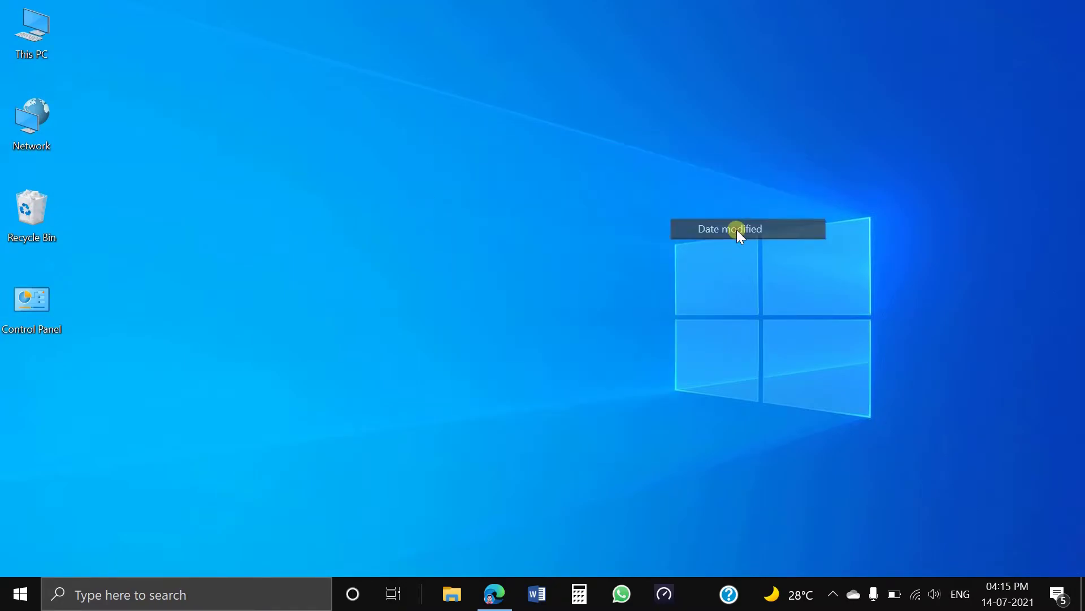
Sort the desktop icons by name again
right_click(304, 92)
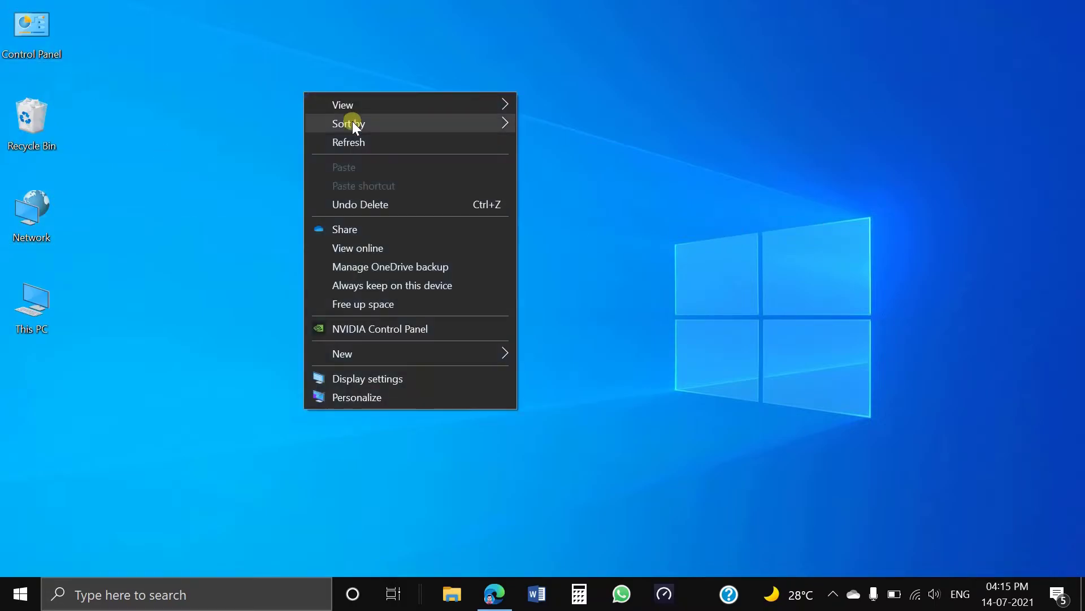
mouse_move(432, 122)
left_click(551, 133)
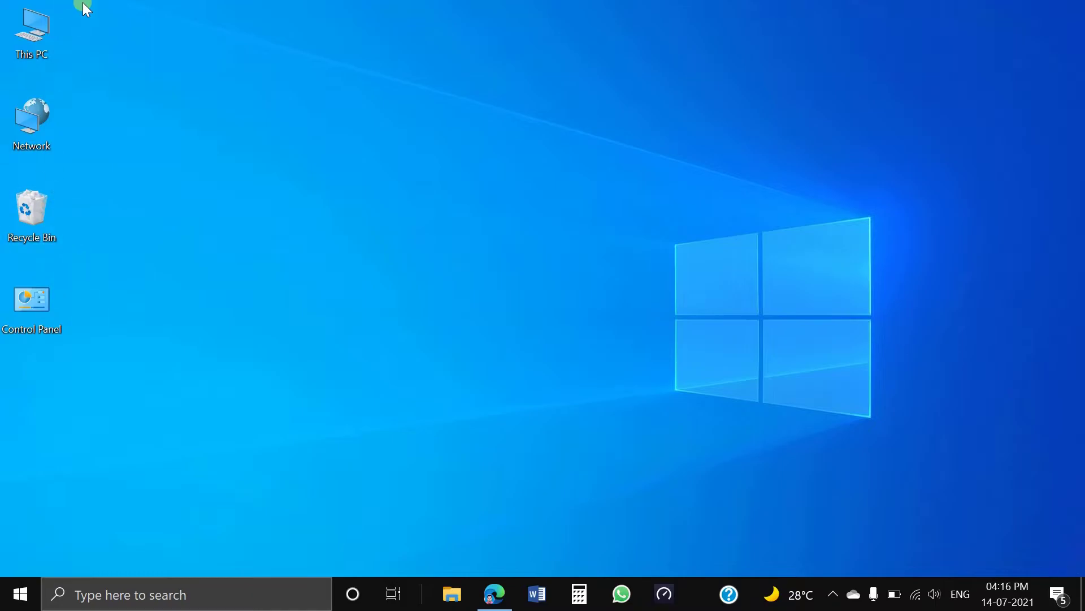
Refresh the desktop four times in a row
right_click(274, 150)
mouse_move(433, 182)
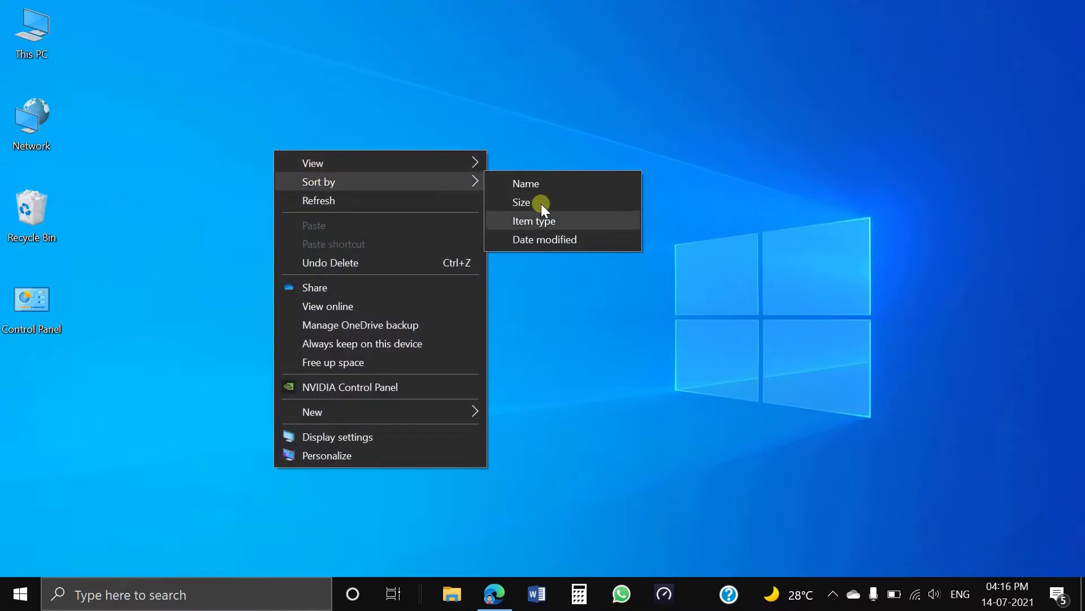
left_click(370, 203)
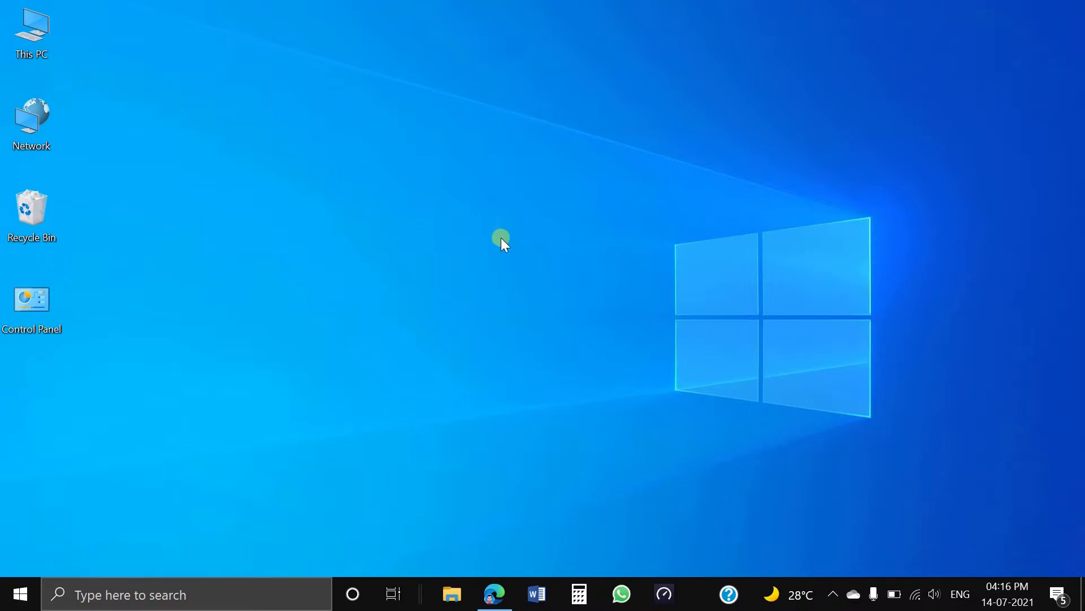
right_click(317, 149)
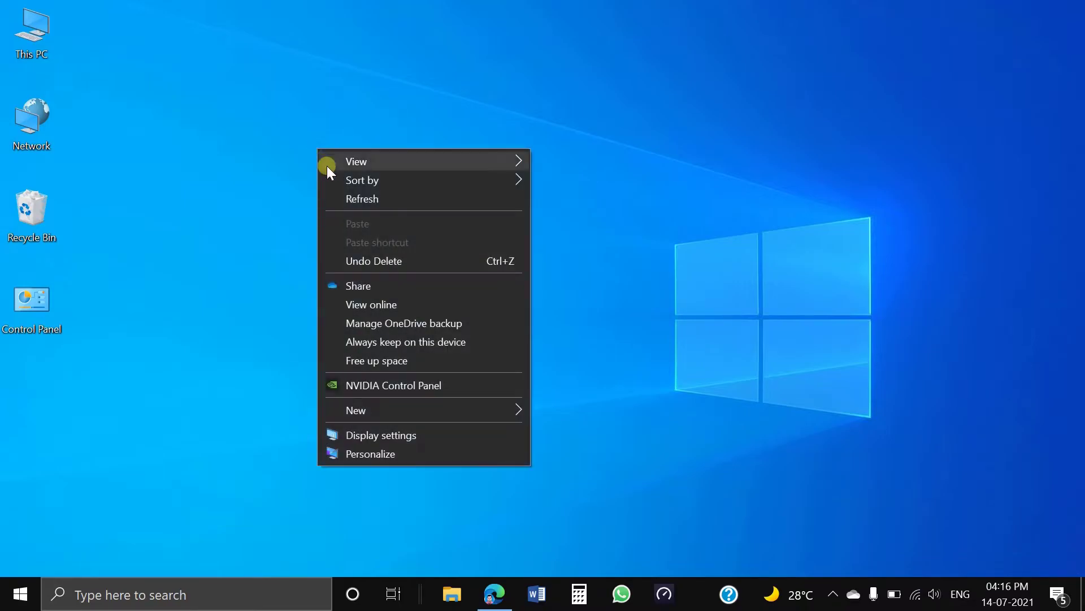
left_click(432, 199)
right_click(386, 137)
left_click(432, 187)
right_click(300, 136)
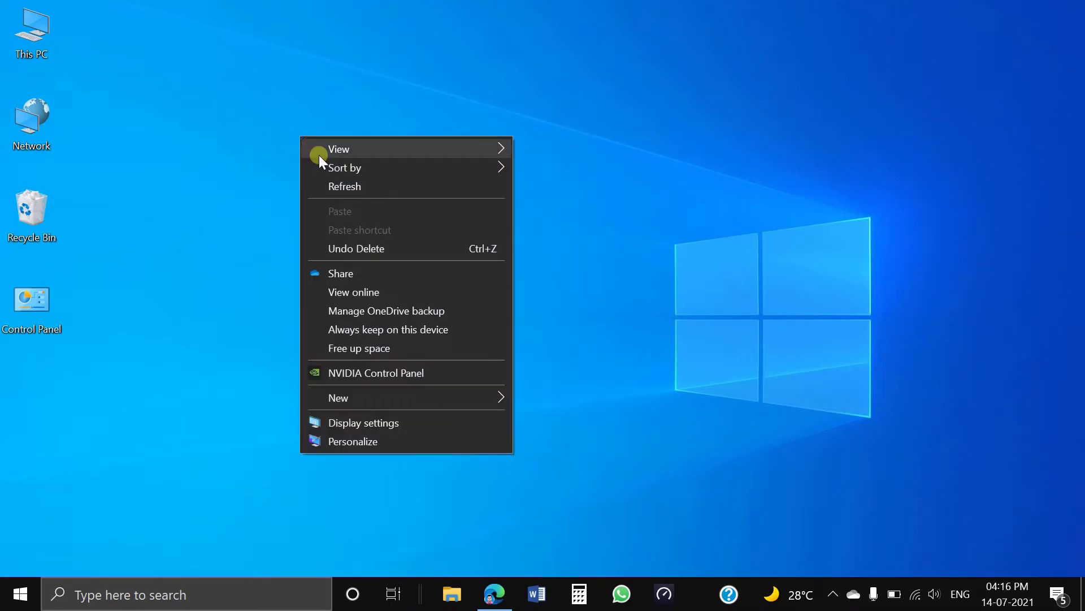
left_click(357, 187)
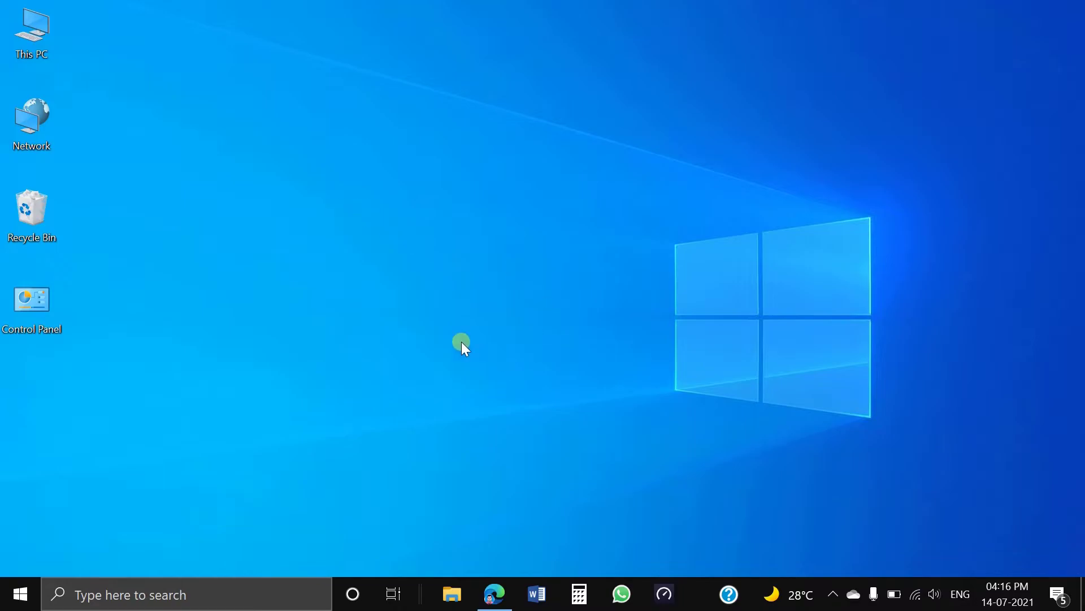
right_click(403, 152)
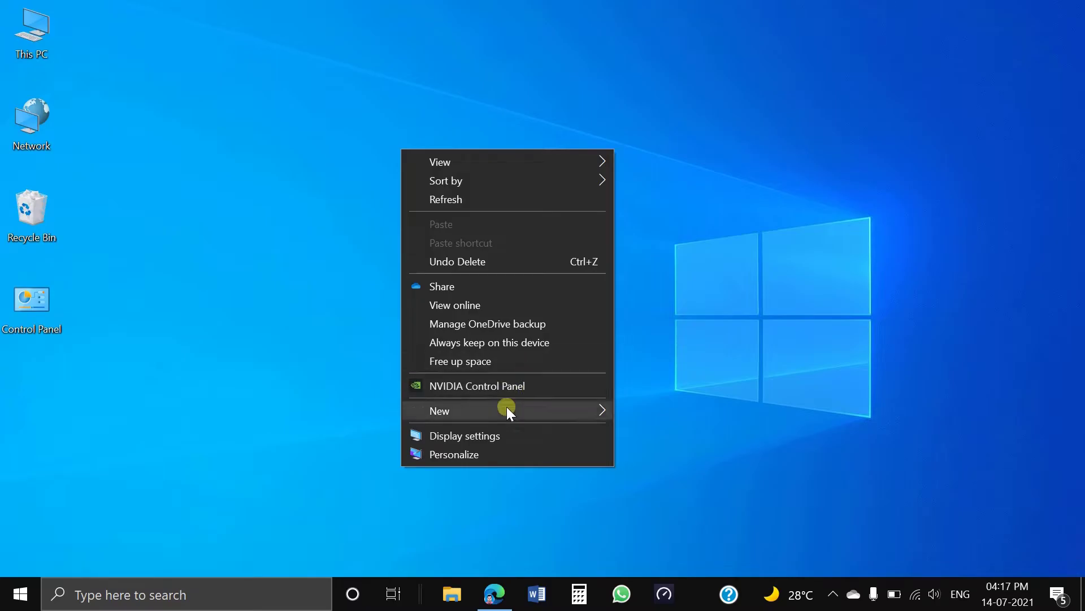
mouse_move(582, 408)
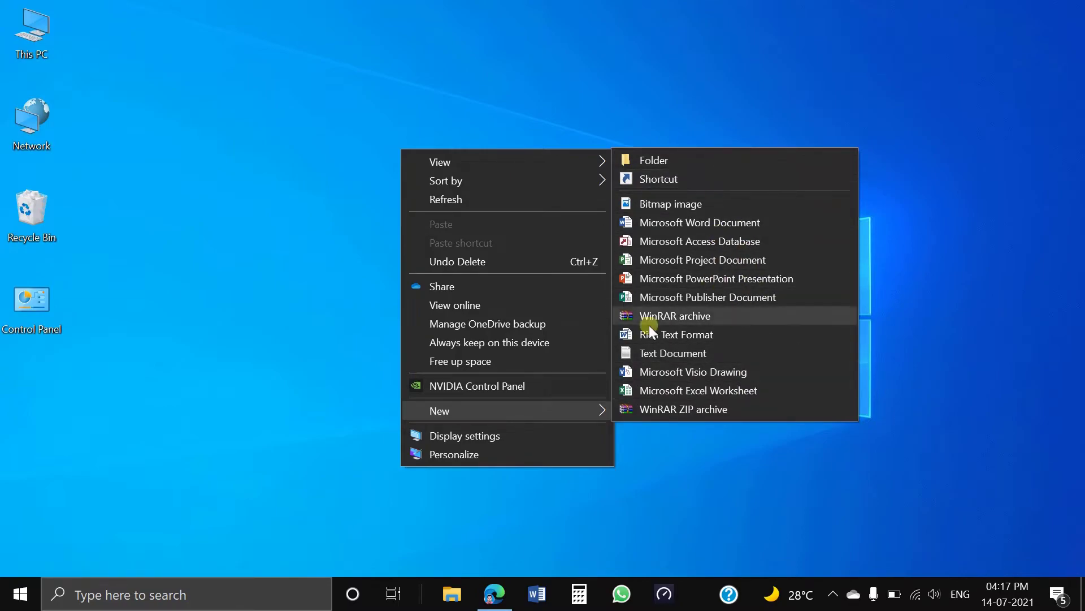
left_click(211, 211)
left_click_drag(309, 107, 662, 317)
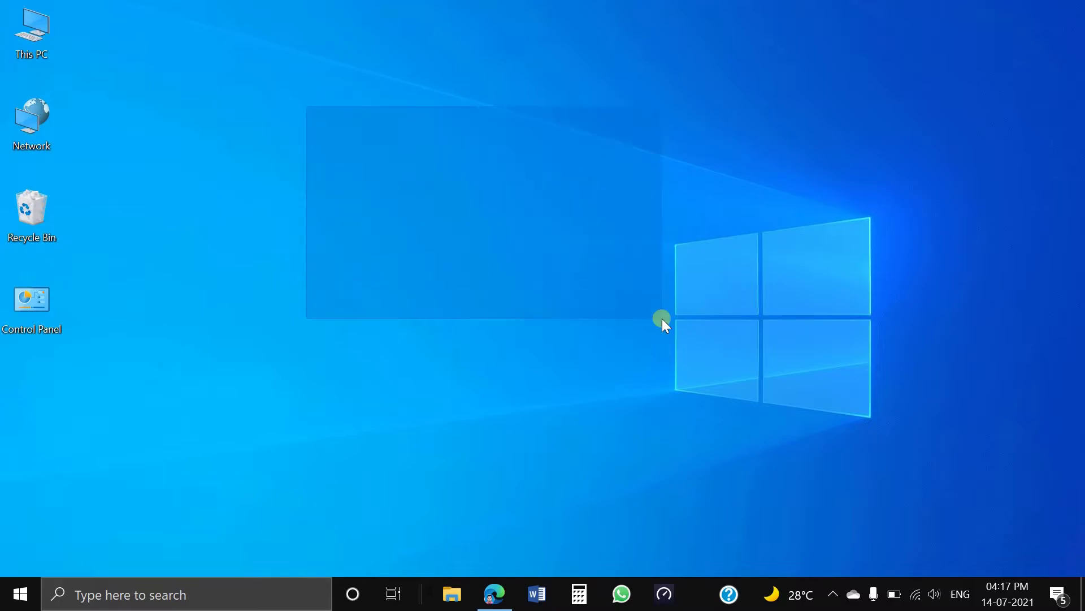
Create a new folder on an empty area of the desktop, keeping its default name
right_click(277, 96)
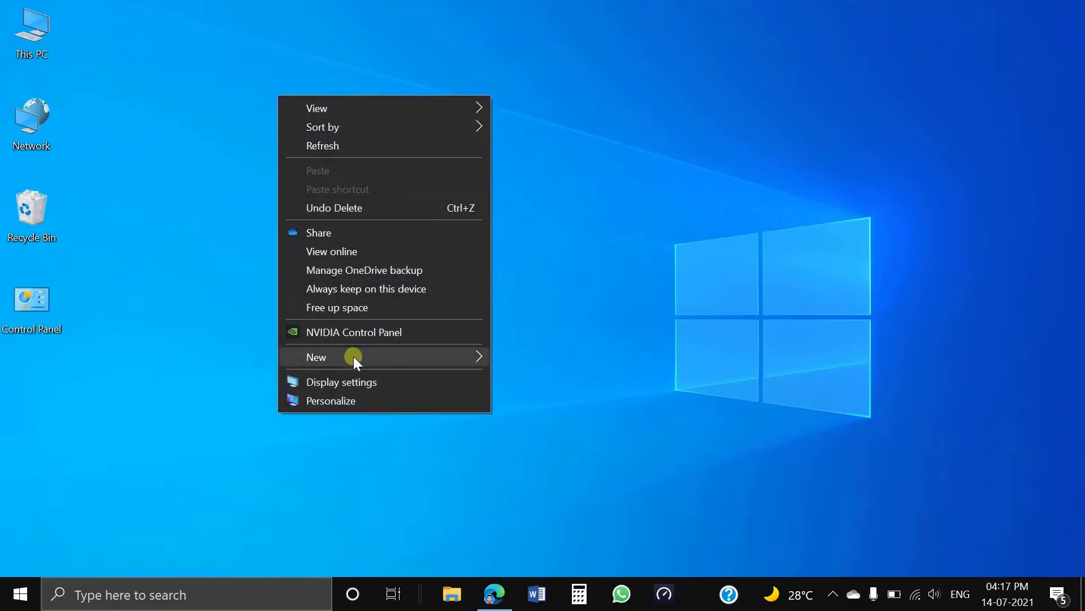
mouse_move(414, 356)
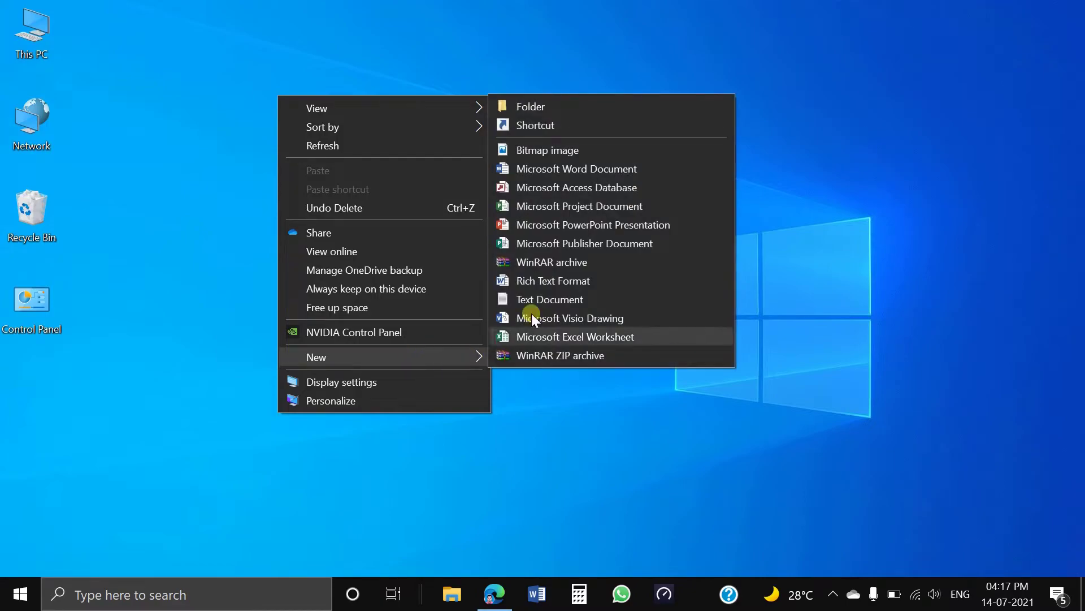
left_click(596, 109)
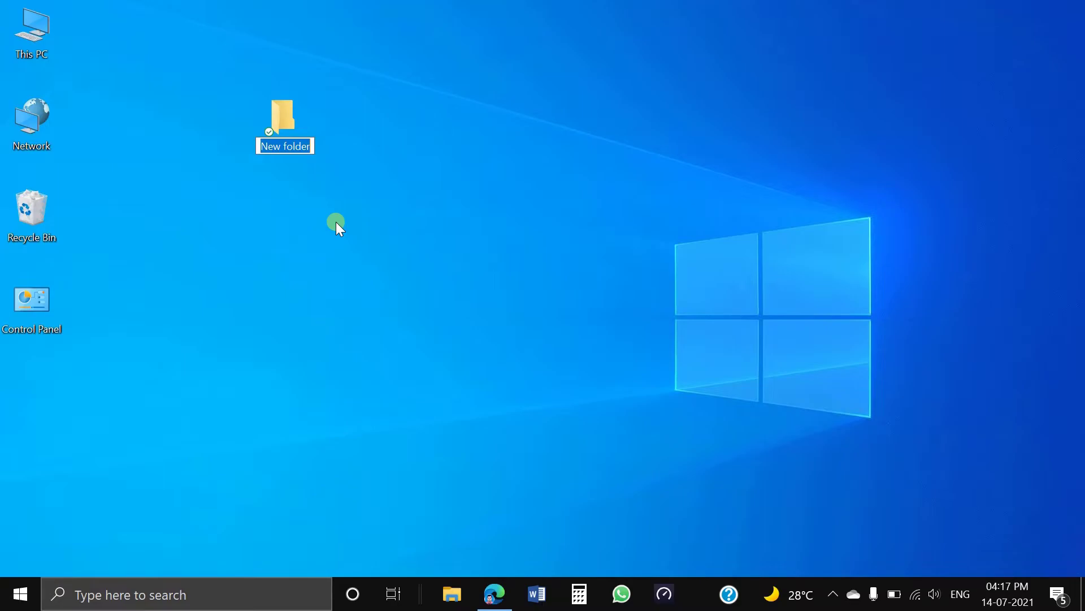
left_click(403, 197)
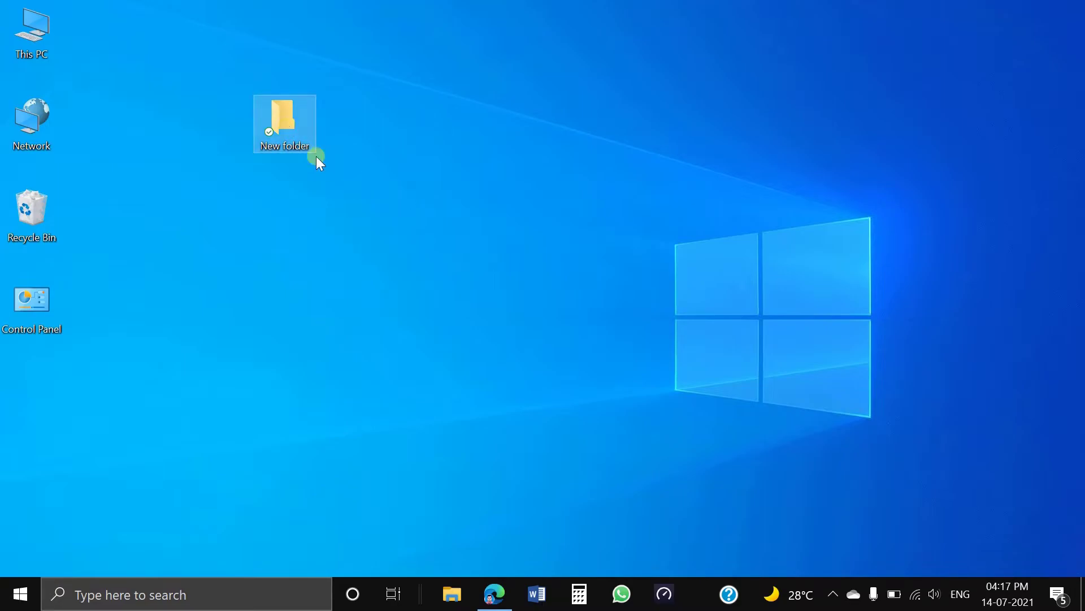
Create a second desktop folder named abcd and place it directly below New folder
right_click(367, 167)
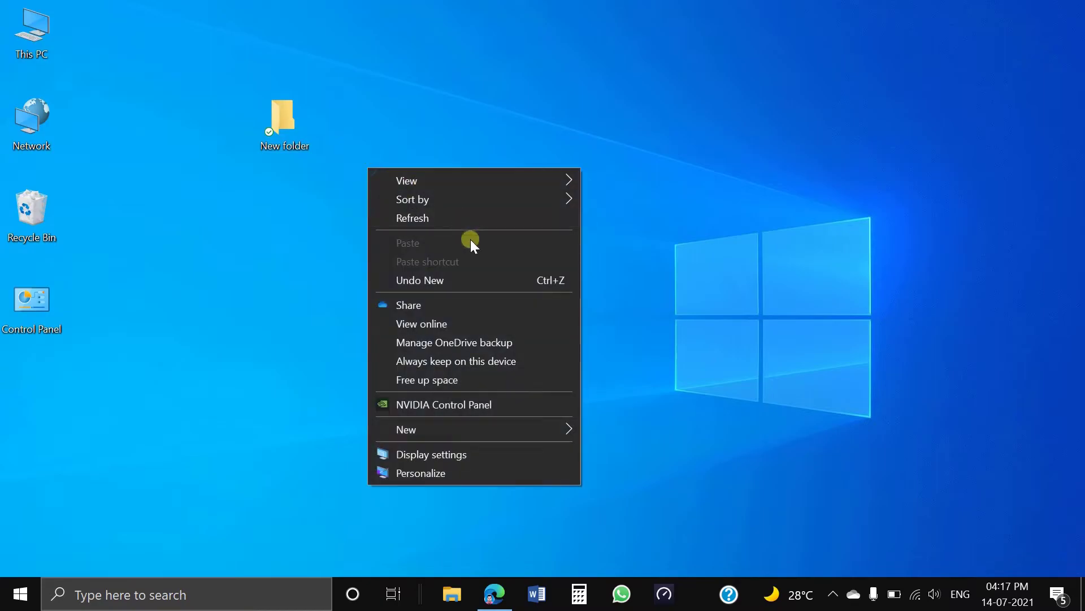
mouse_move(551, 430)
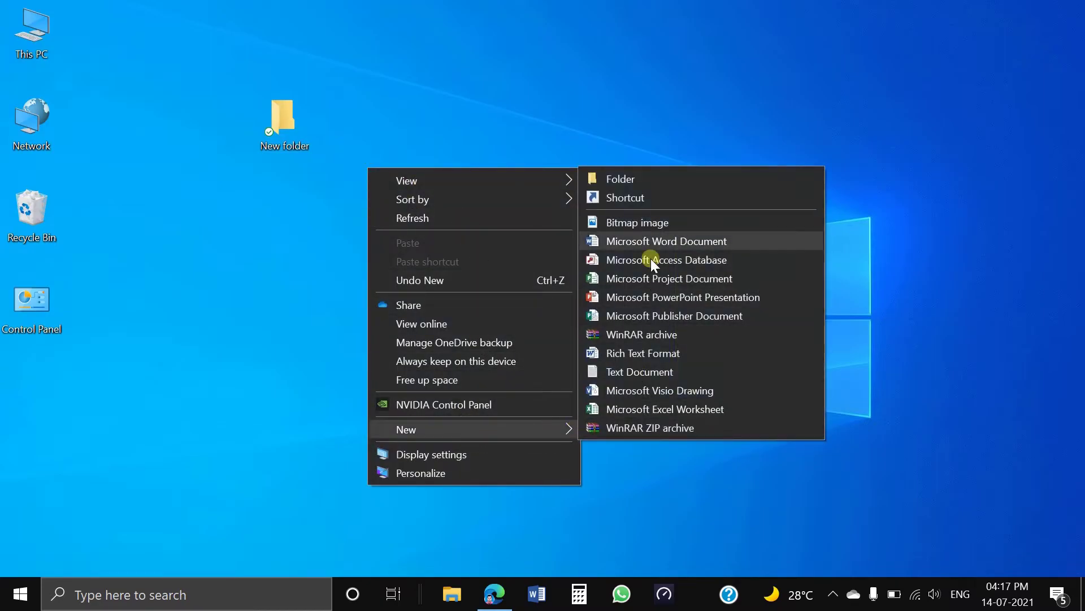
left_click(650, 172)
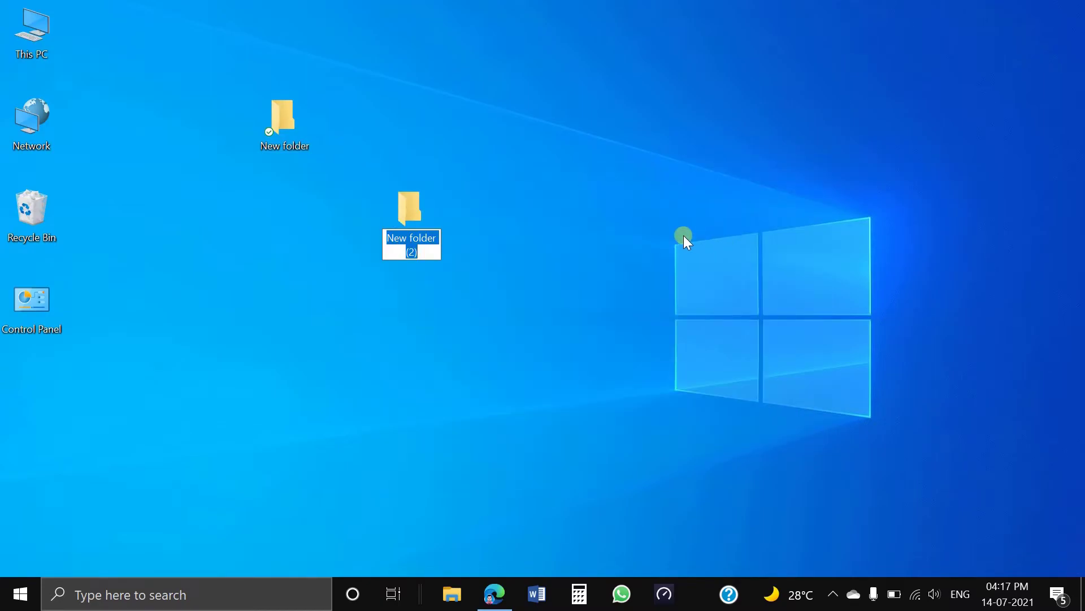
type("abcd")
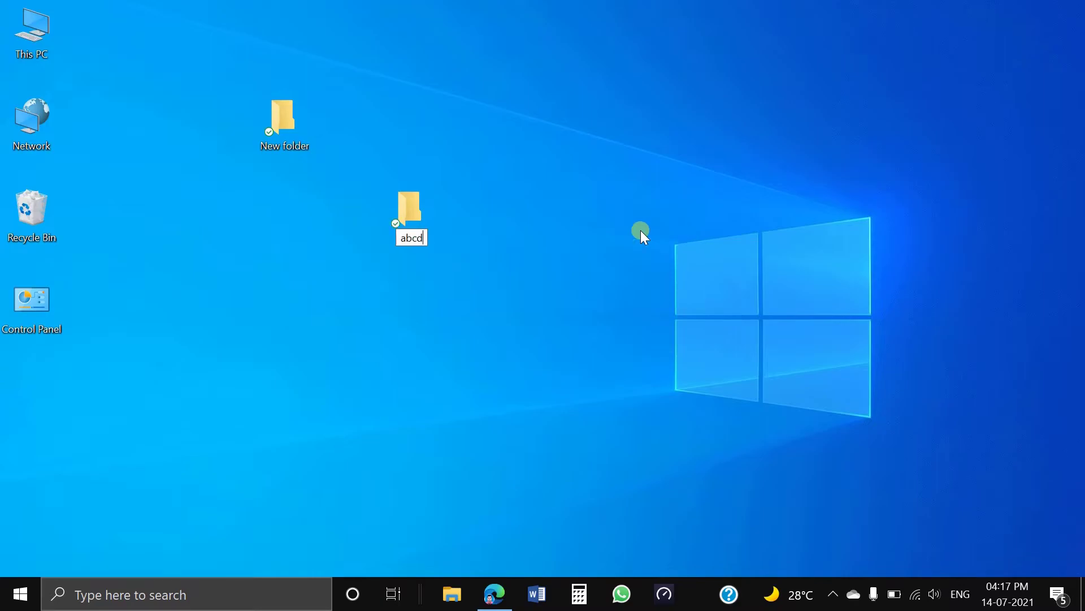
key("Return")
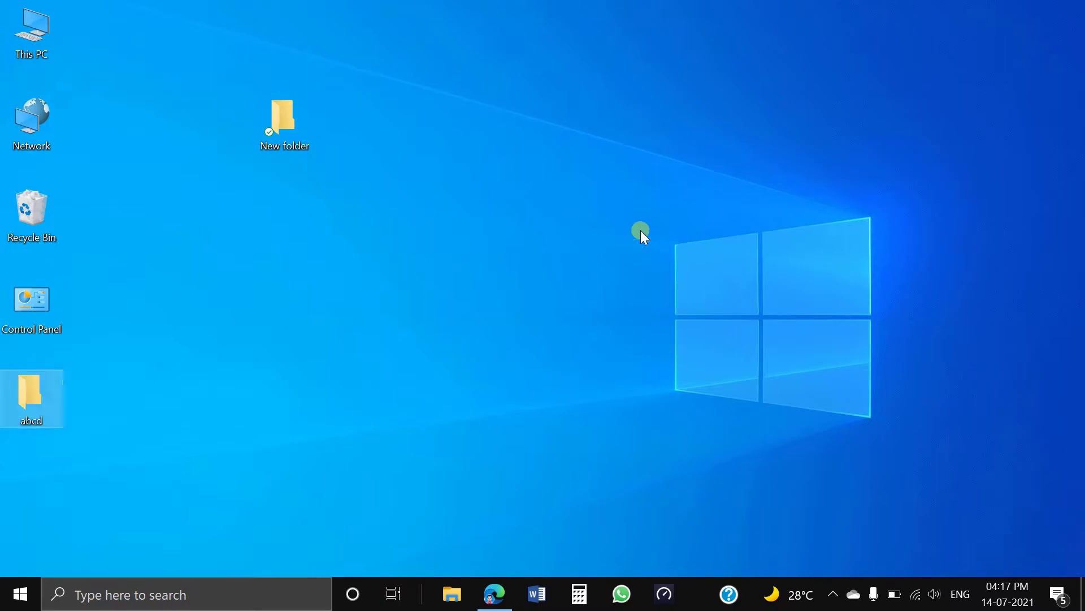
left_click_drag(44, 387, 285, 199)
left_click(375, 195)
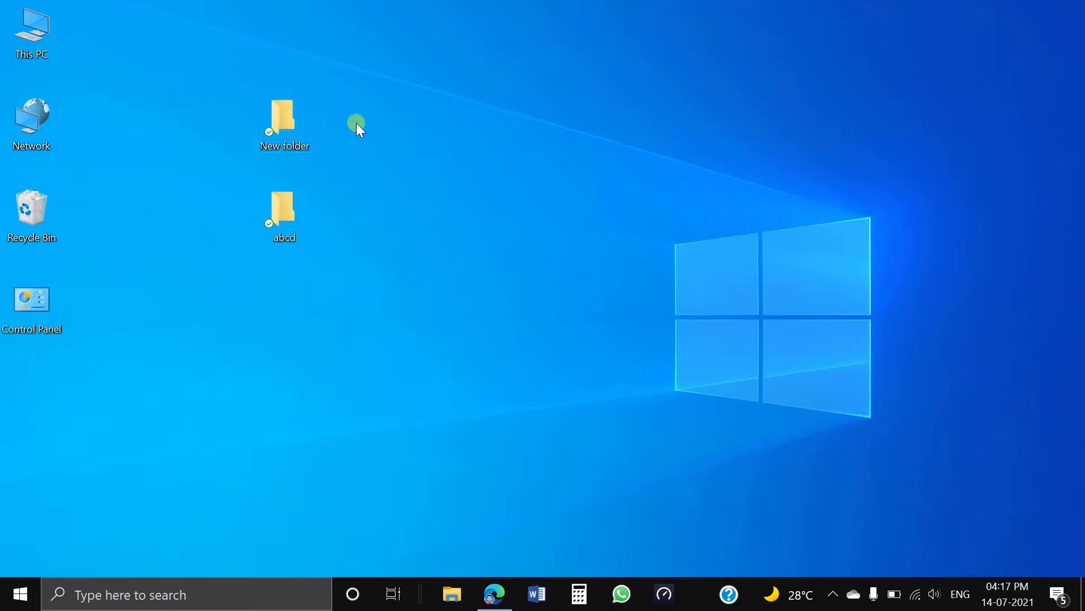
left_click(310, 131)
left_click(279, 222)
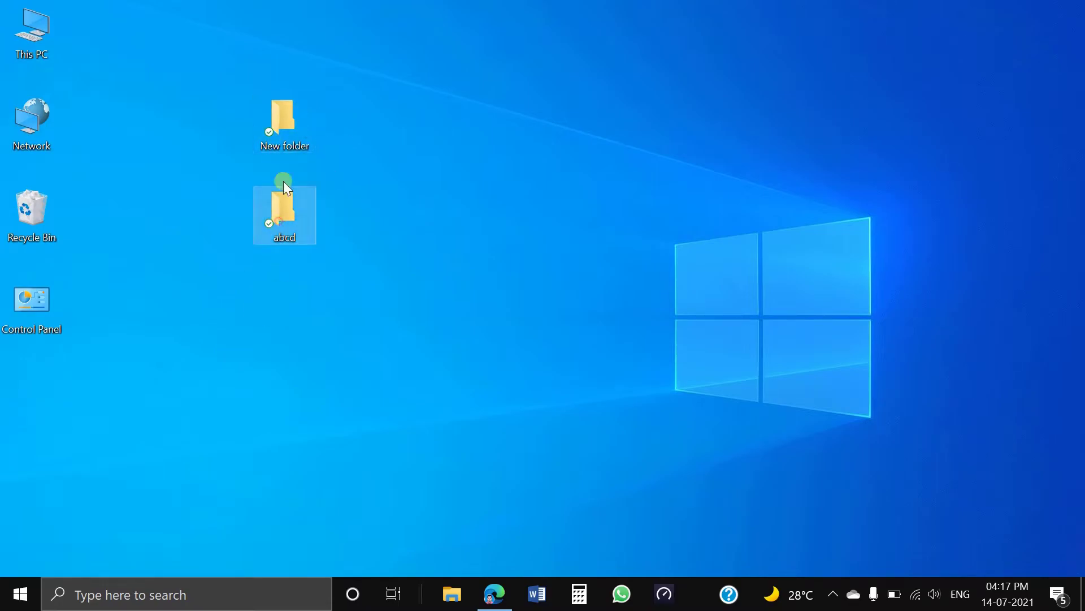
left_click(303, 148)
left_click(279, 225)
Create a Microsoft Word document named abcde.docx on the desktop and place it to the right of New folder, in the same row
right_click(400, 139)
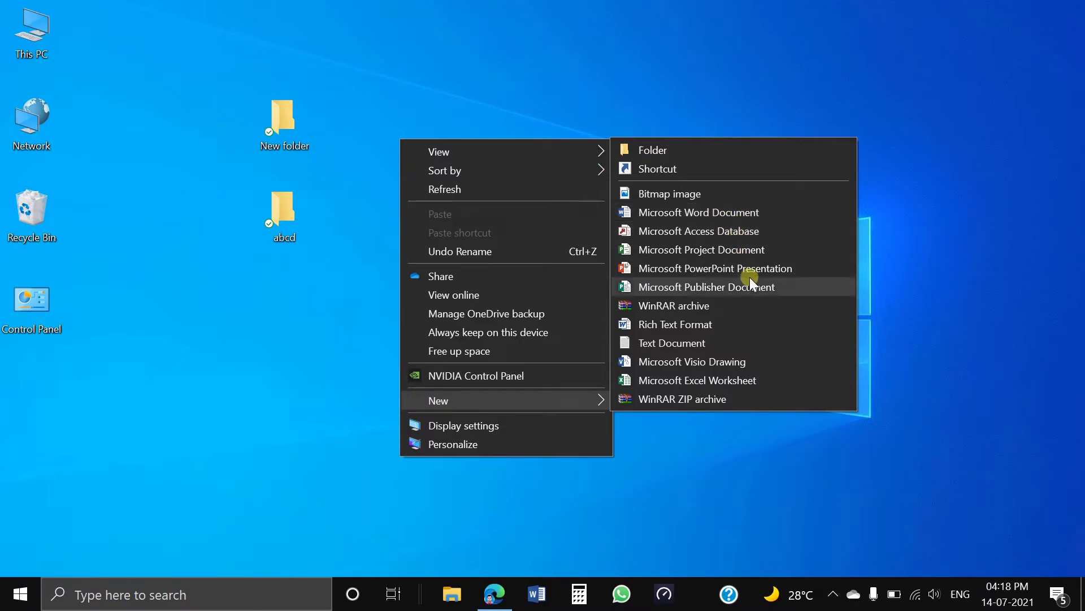
left_click(757, 211)
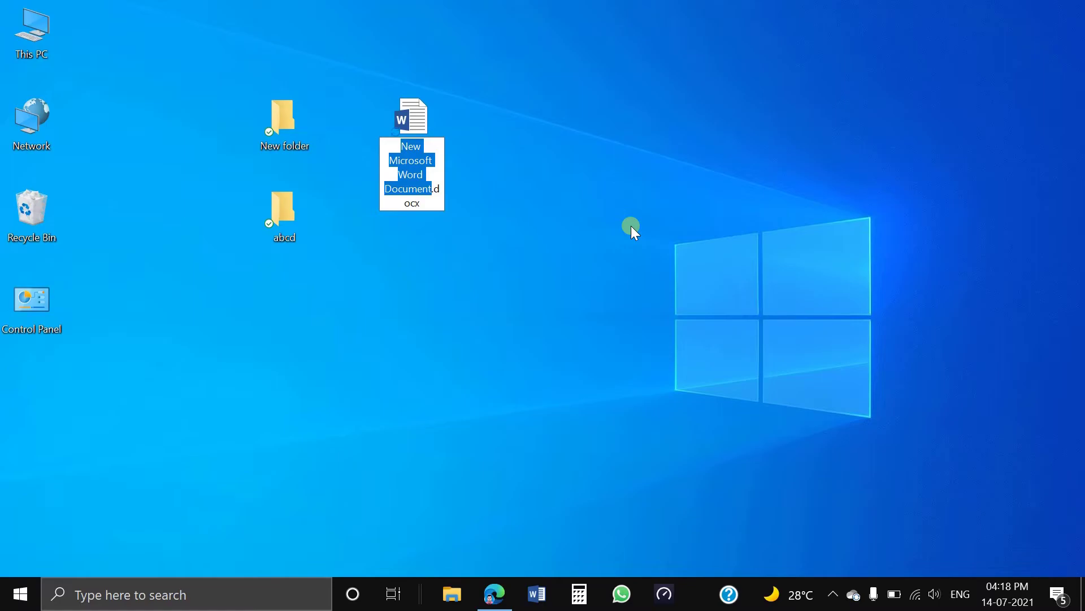
type("a")
type("bcd")
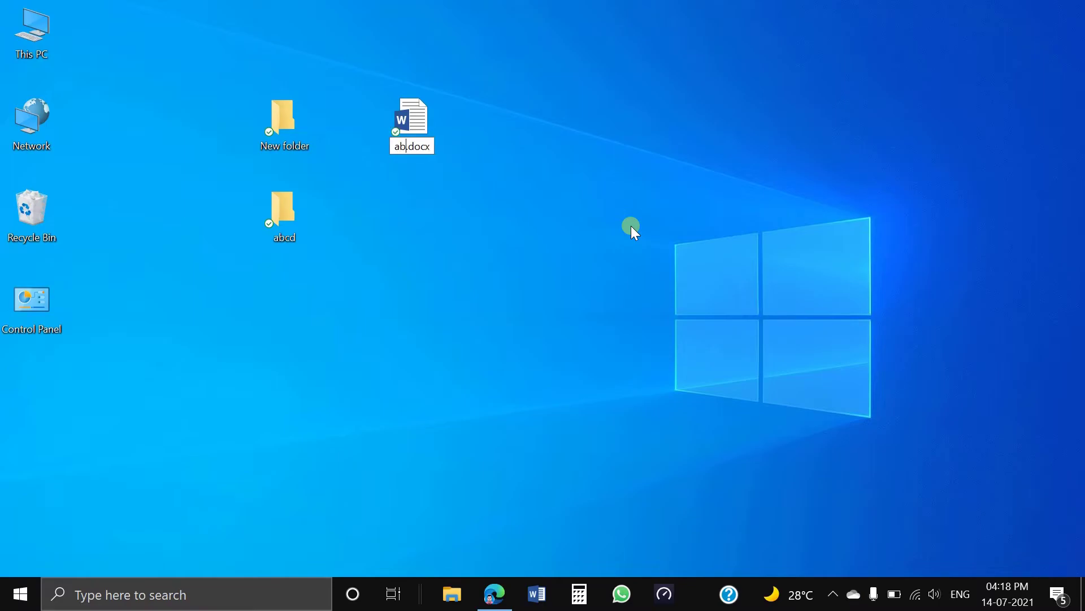
type("e")
key("Return")
left_click_drag(32, 396, 469, 119)
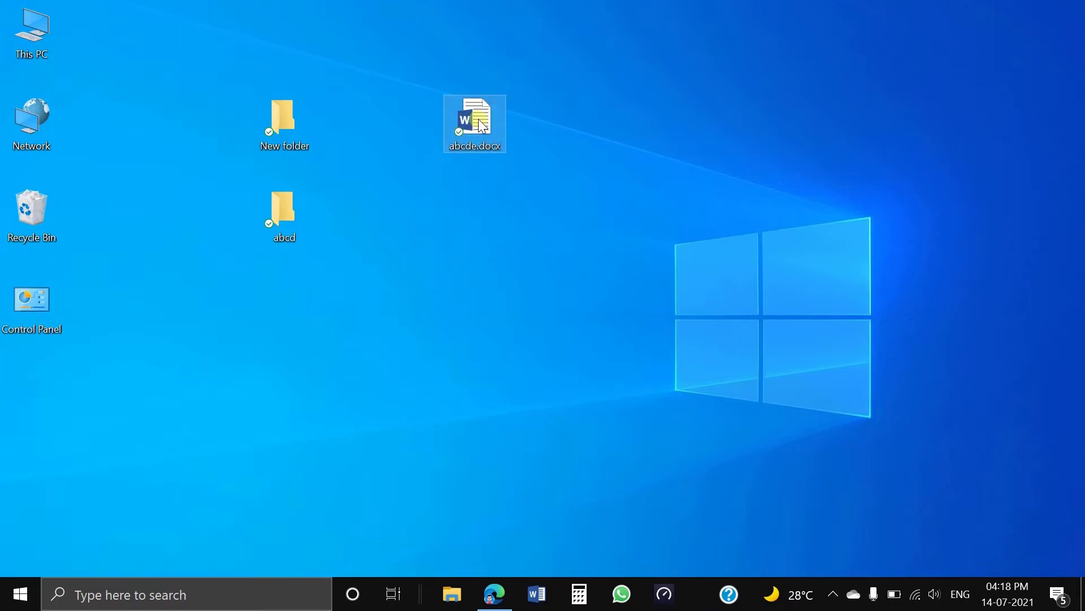
left_click(524, 291)
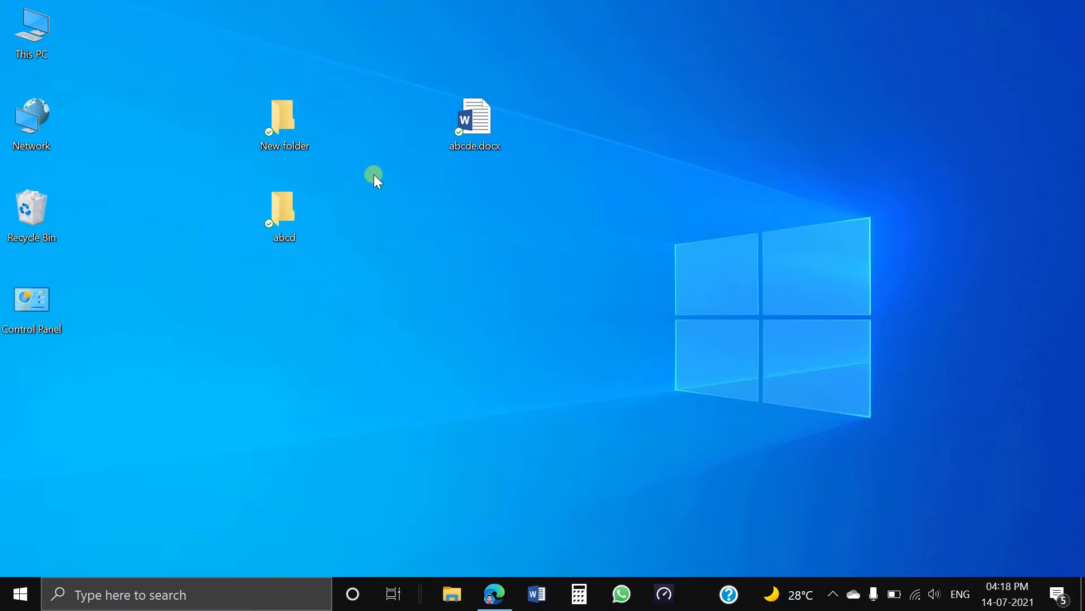
Open the display settings from the desktop and adjust the built-in display's brightness, leaving it at maximum
right_click(369, 204)
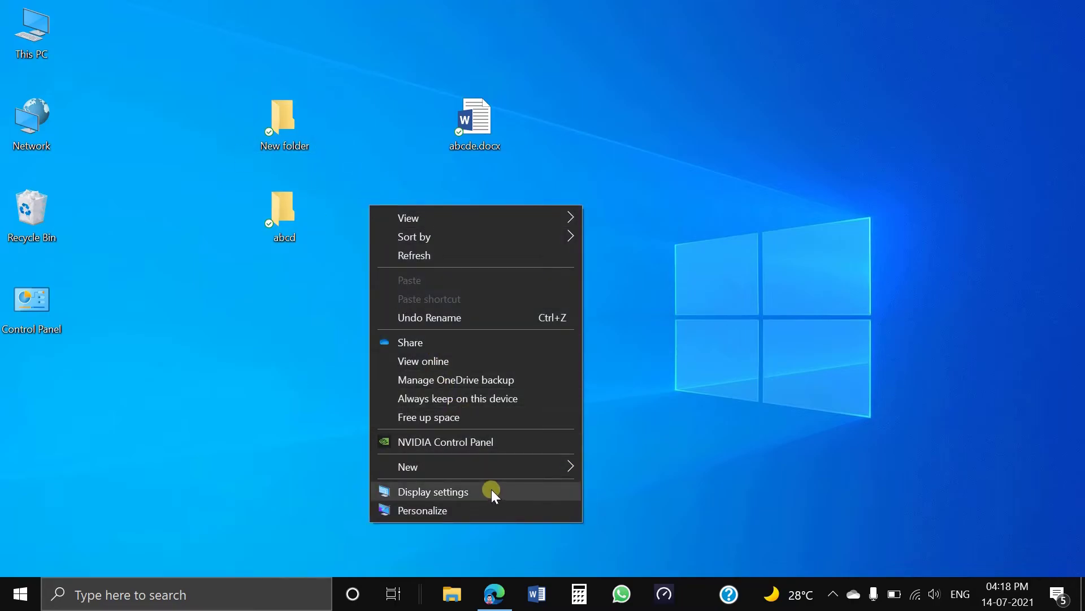
left_click(622, 181)
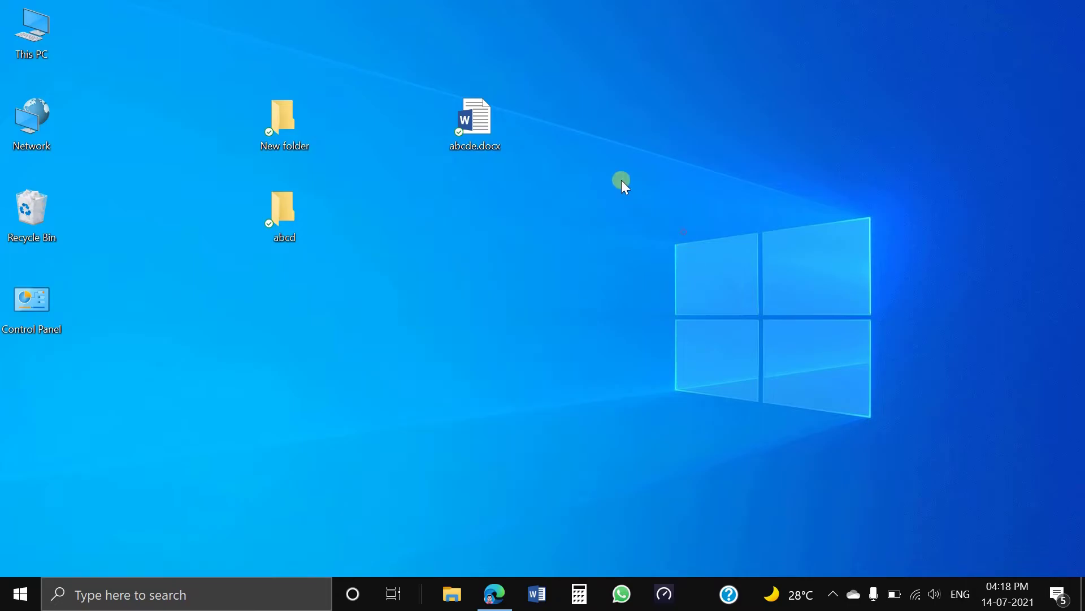
right_click(546, 118)
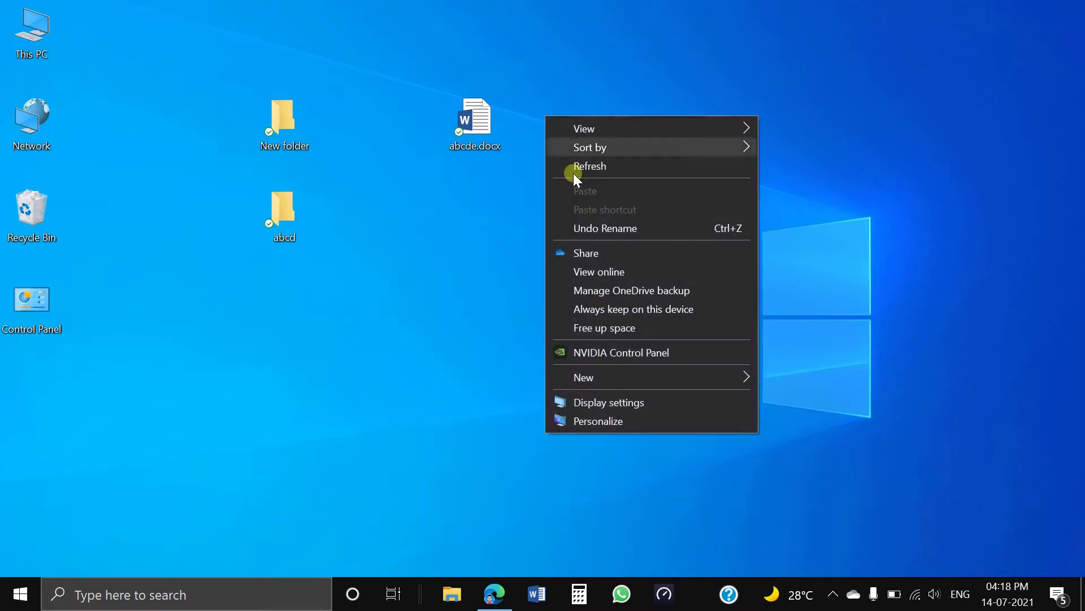
left_click(617, 403)
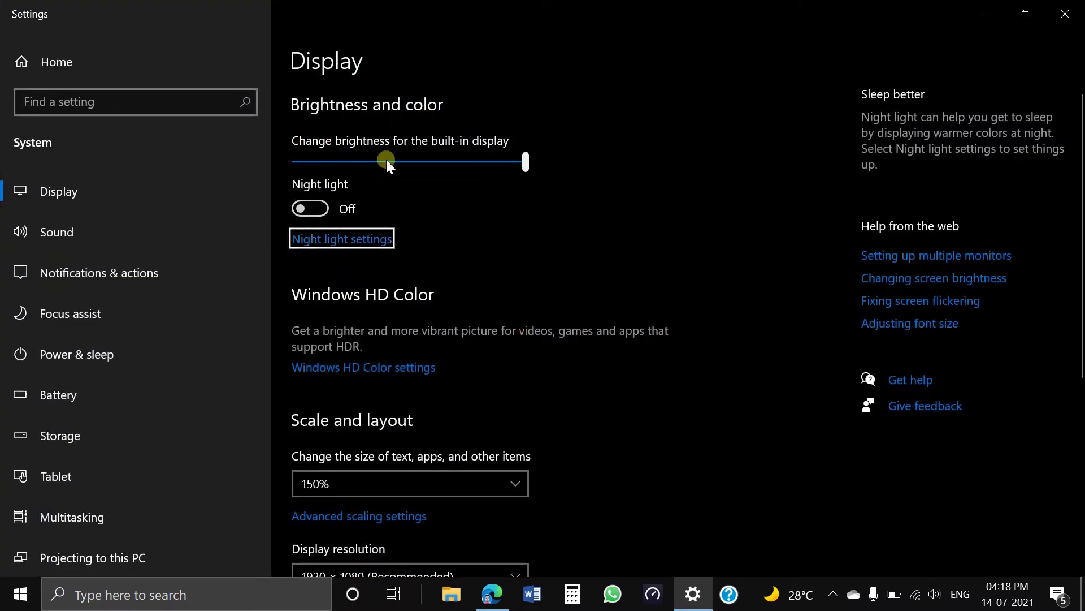
mouse_move(525, 160)
left_mouse_down()
mouse_move(282, 153)
mouse_move(534, 175)
left_mouse_up()
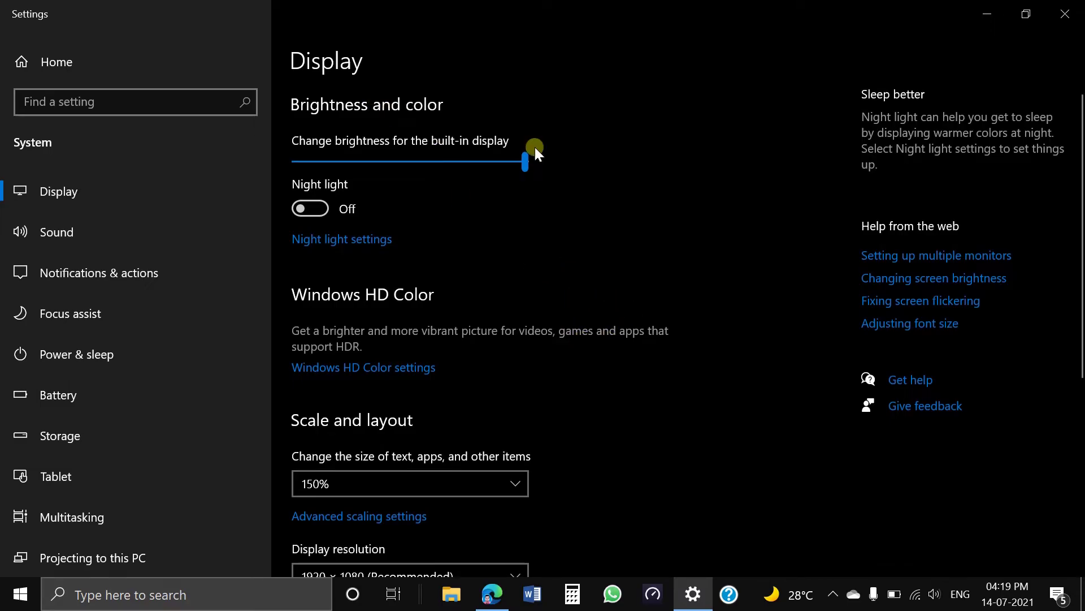
Set the size of text, apps and other items to 125%, and return it to 150%
scroll(594, 283, "down", 3)
scroll(594, 283, "down", 2)
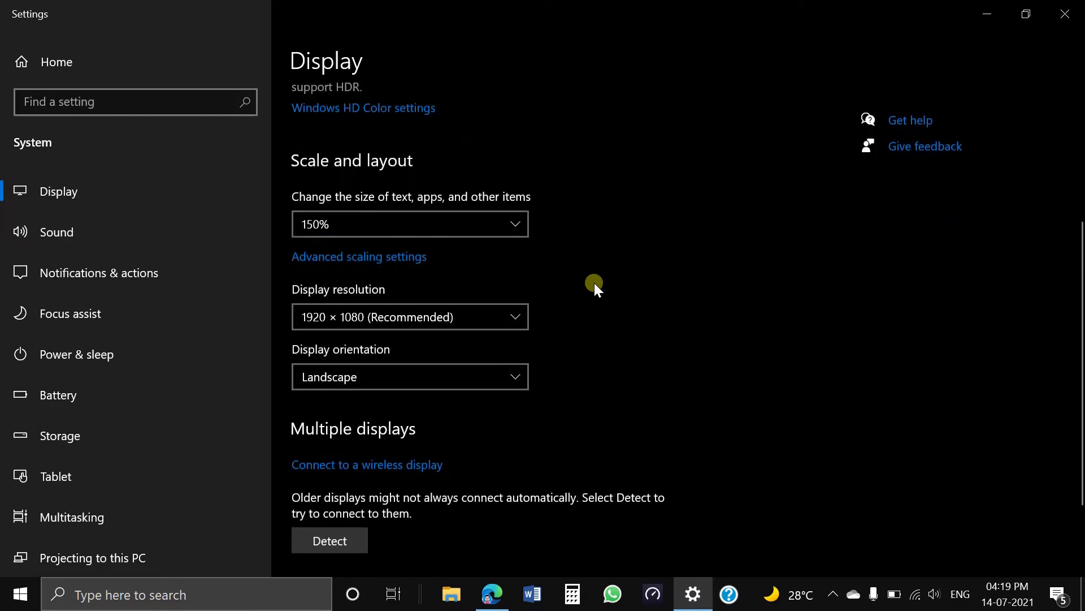
left_click(508, 222)
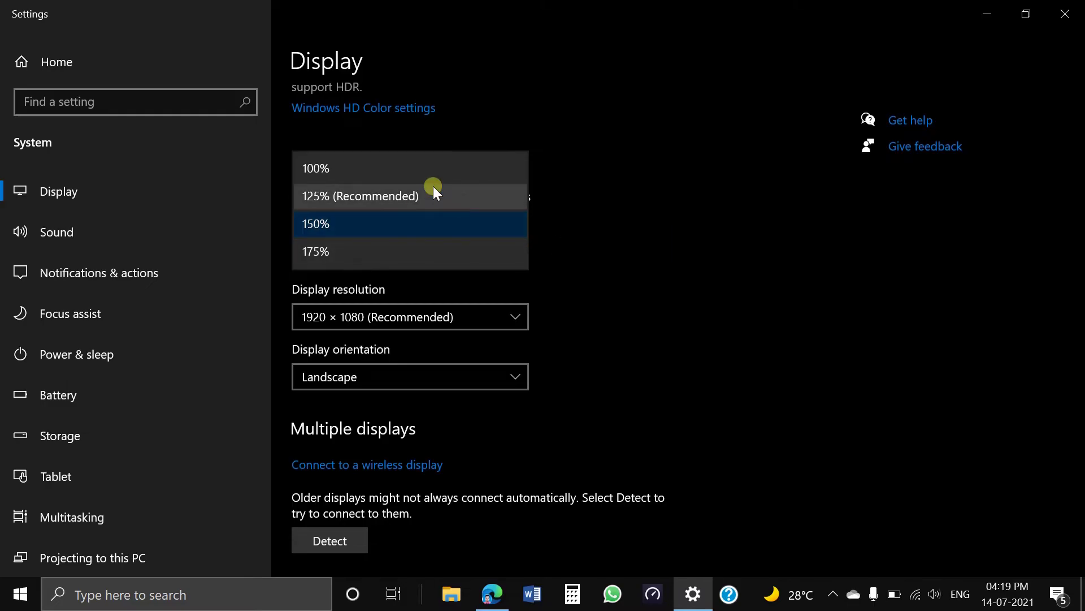
left_click(422, 205)
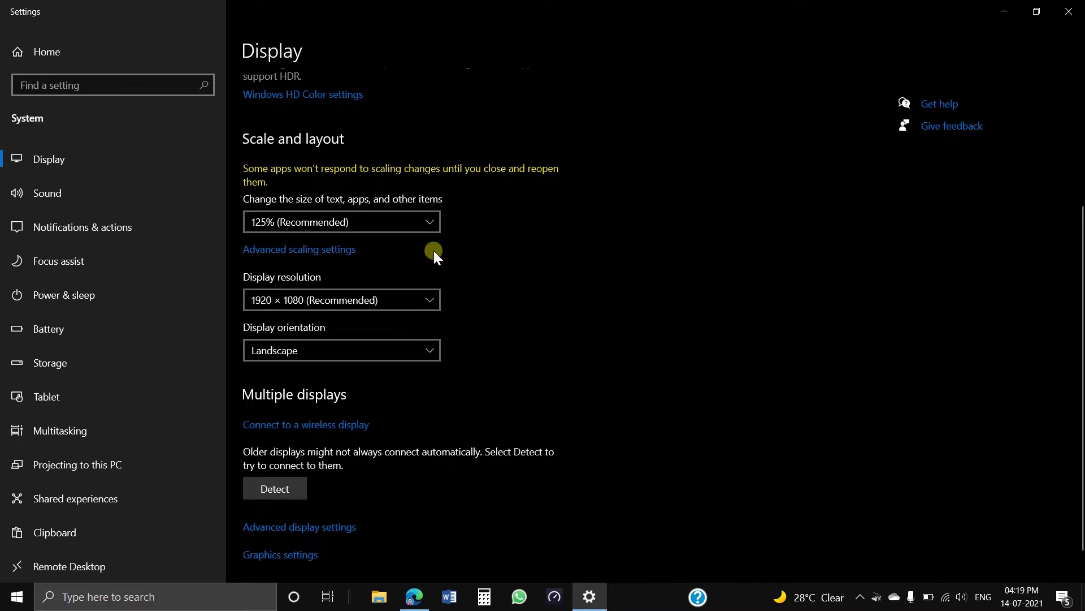
left_click(425, 221)
left_click(367, 245)
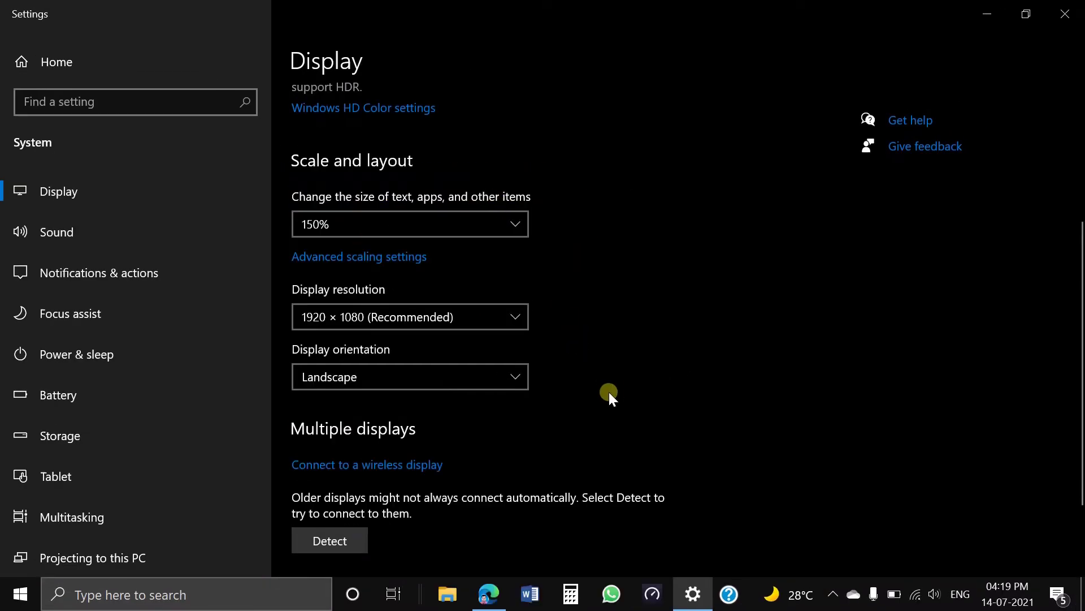
Examine the available display resolutions without choosing a different one
left_click(512, 315)
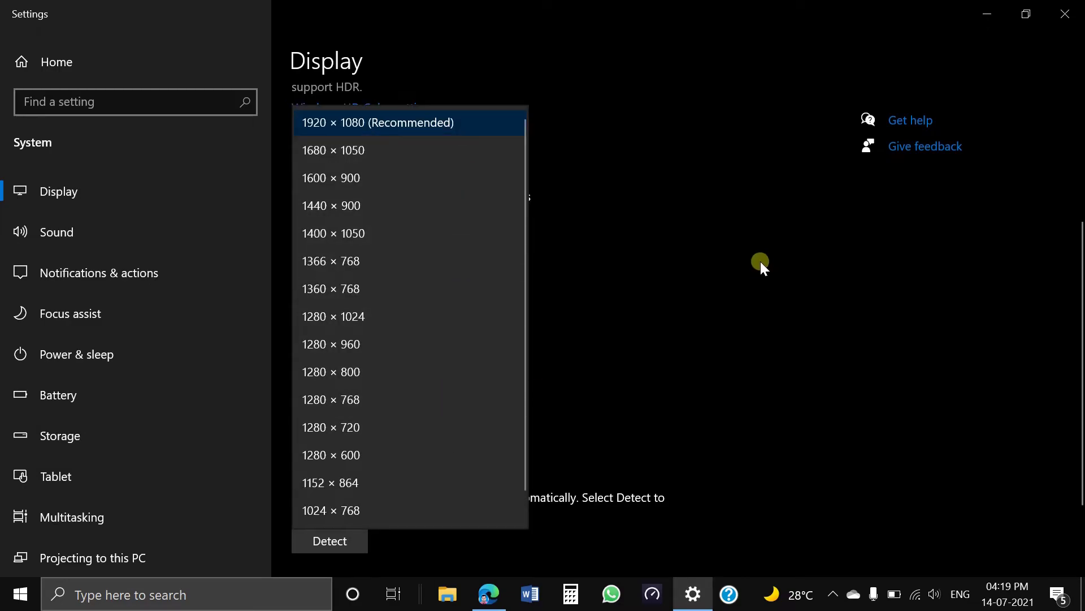
left_click(761, 262)
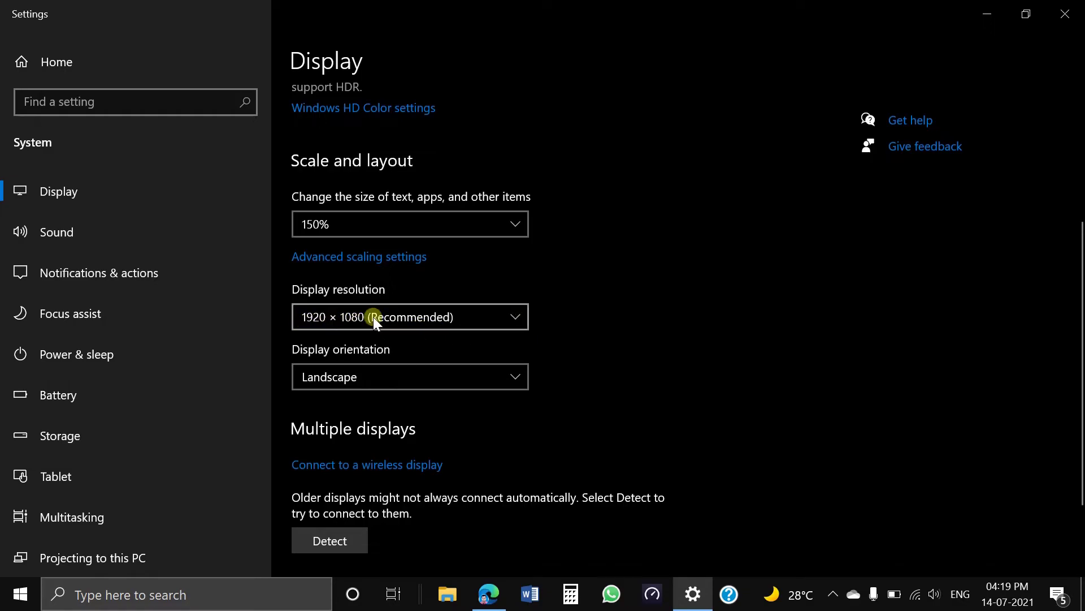
left_click(441, 322)
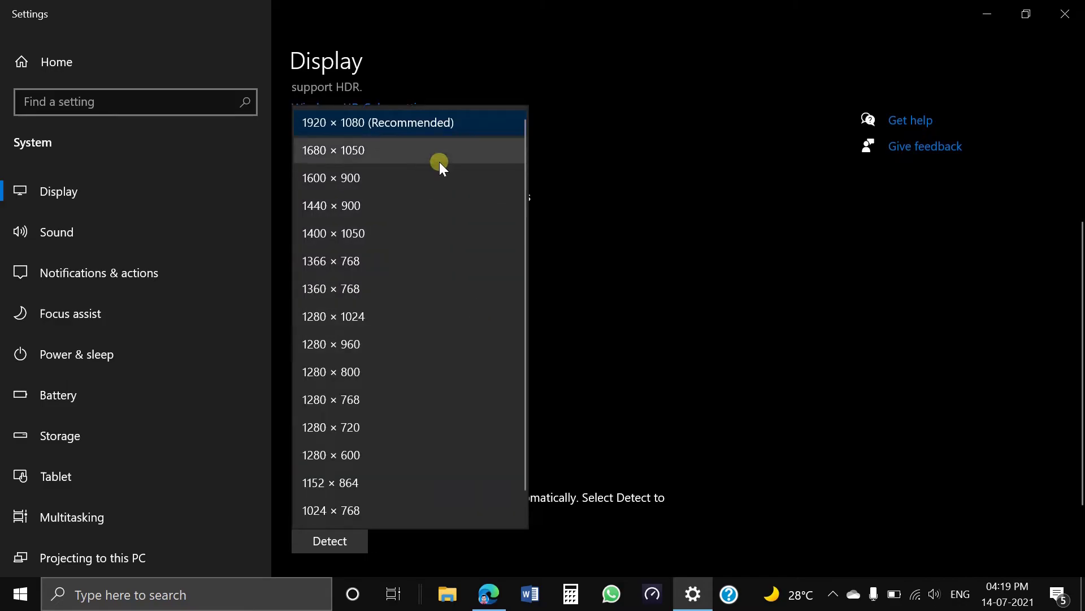
scroll(437, 306, "down", 1)
scroll(447, 337, "up", 1)
left_click(661, 224)
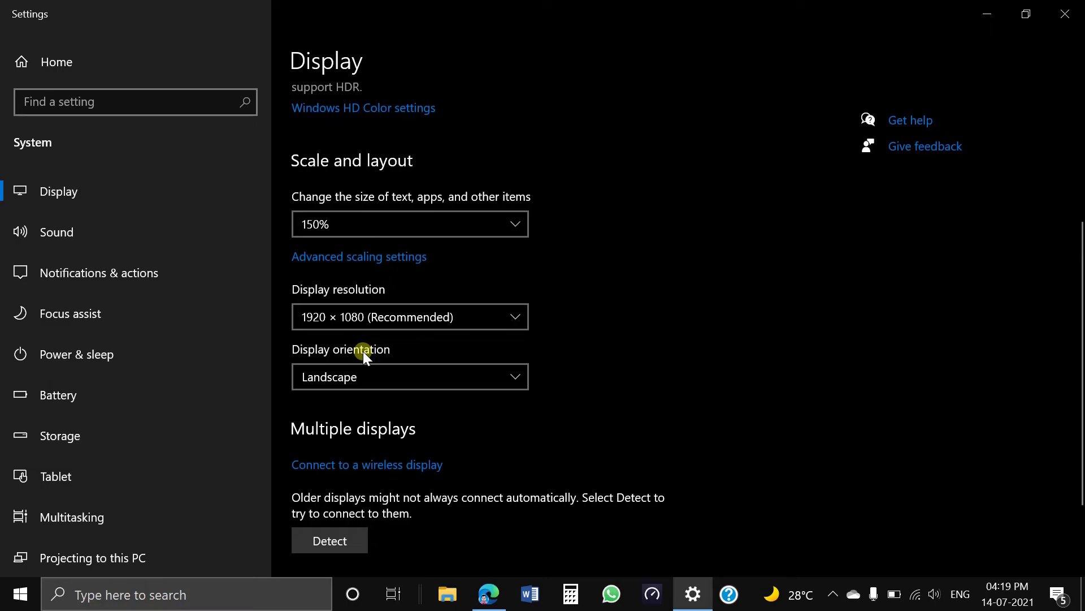
Try the Portrait display orientation, recheck the orientation options, and close the display settings
left_click(502, 382)
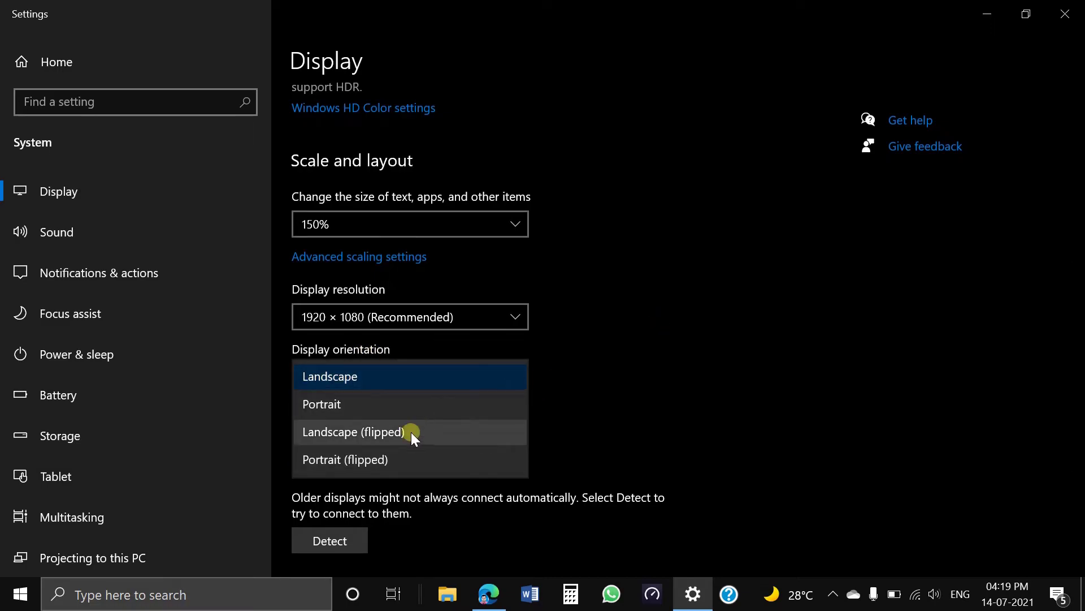
left_click(348, 401)
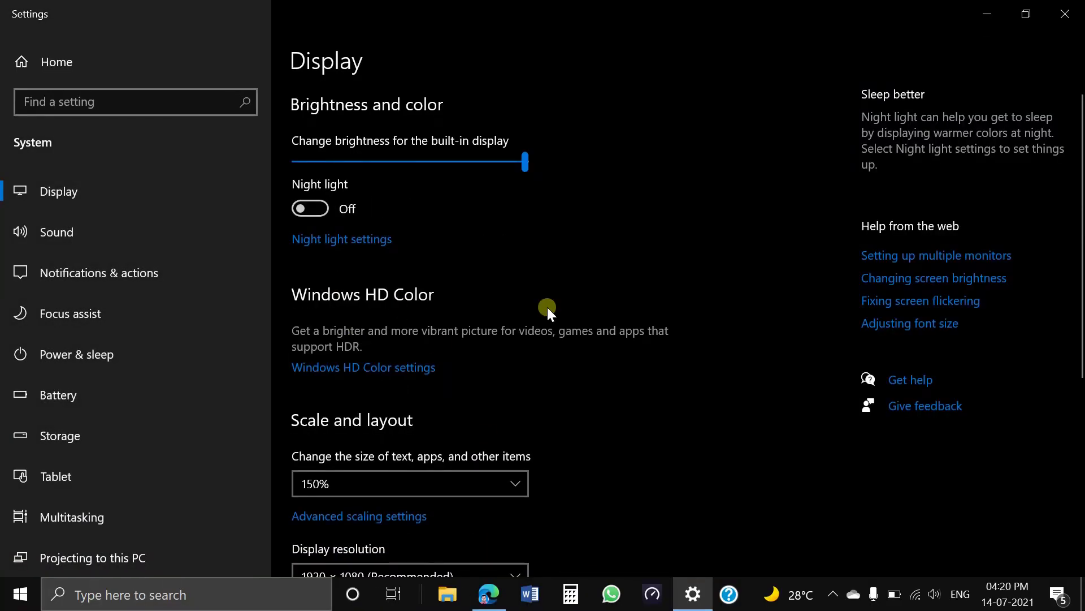
scroll(628, 321, "down", 5)
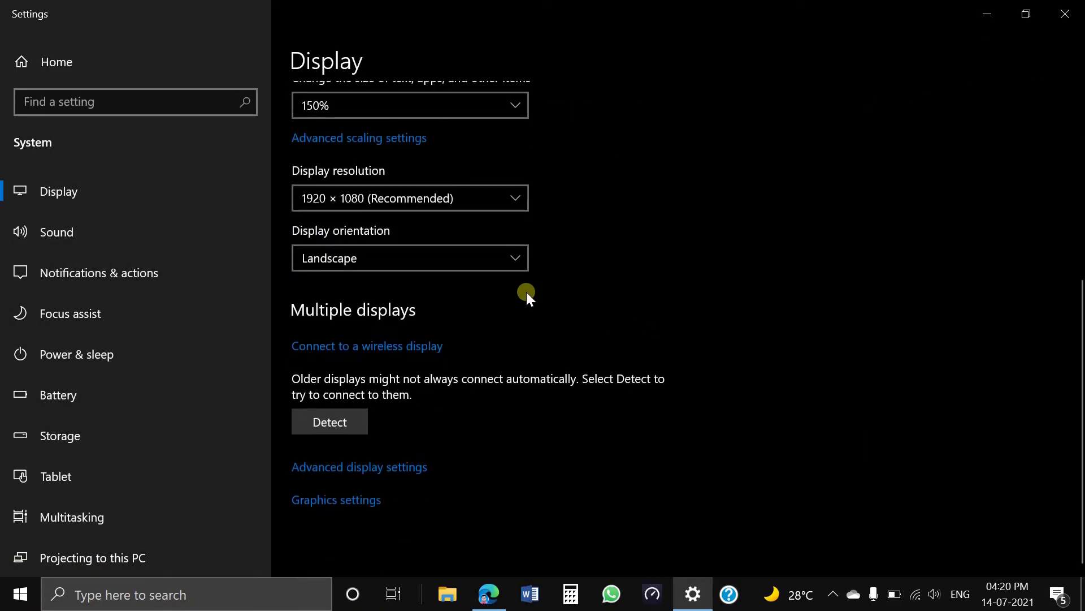
left_click(500, 258)
left_click(638, 287)
scroll(676, 447, "up", 5)
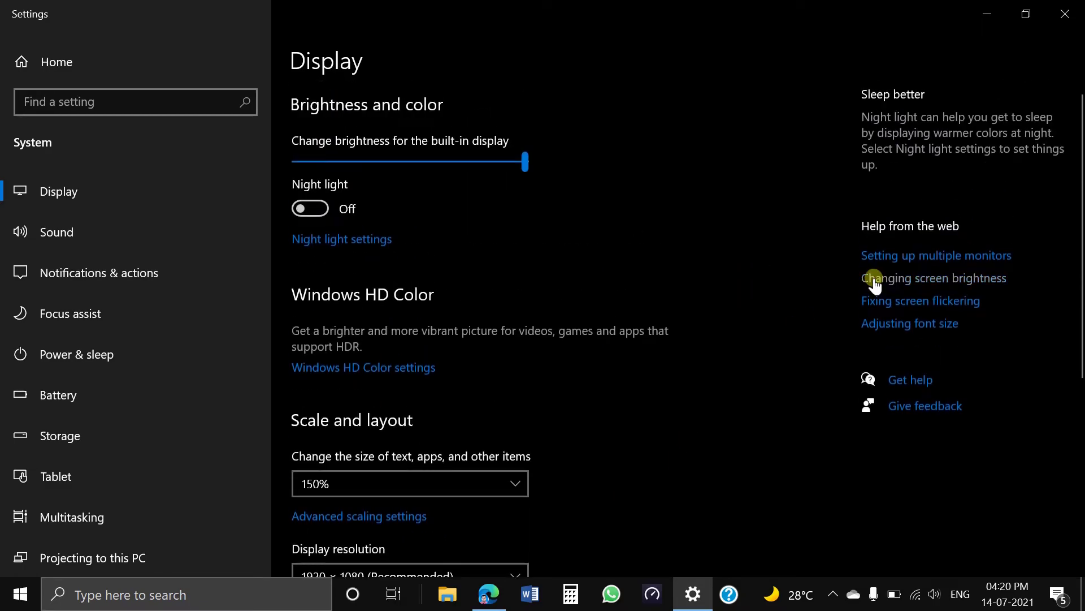
left_click(1065, 14)
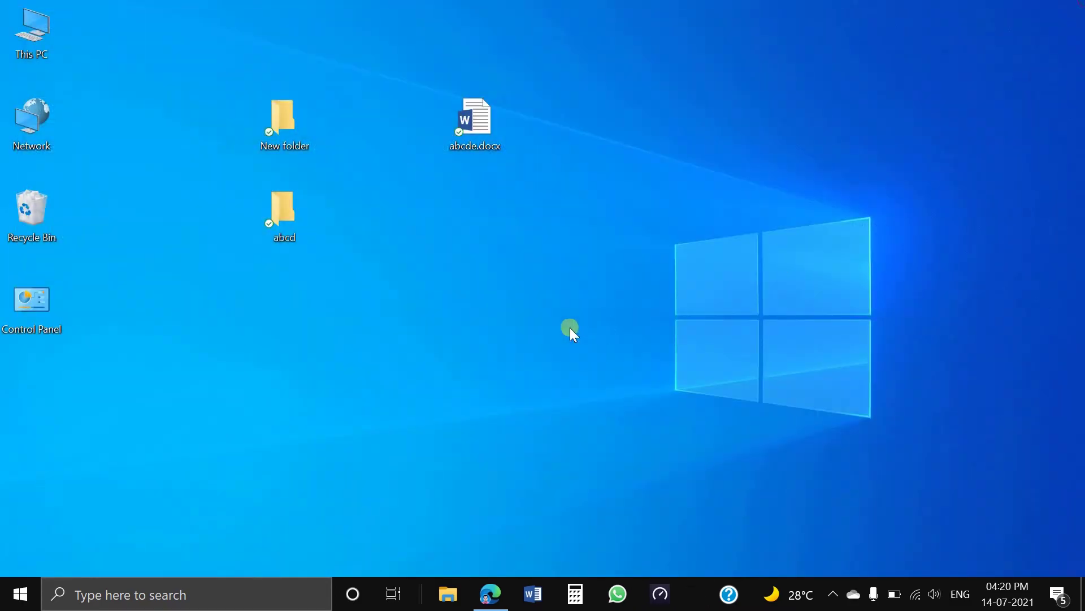
Open the personalization settings from the desktop to view the Background page, and close them
right_click(445, 223)
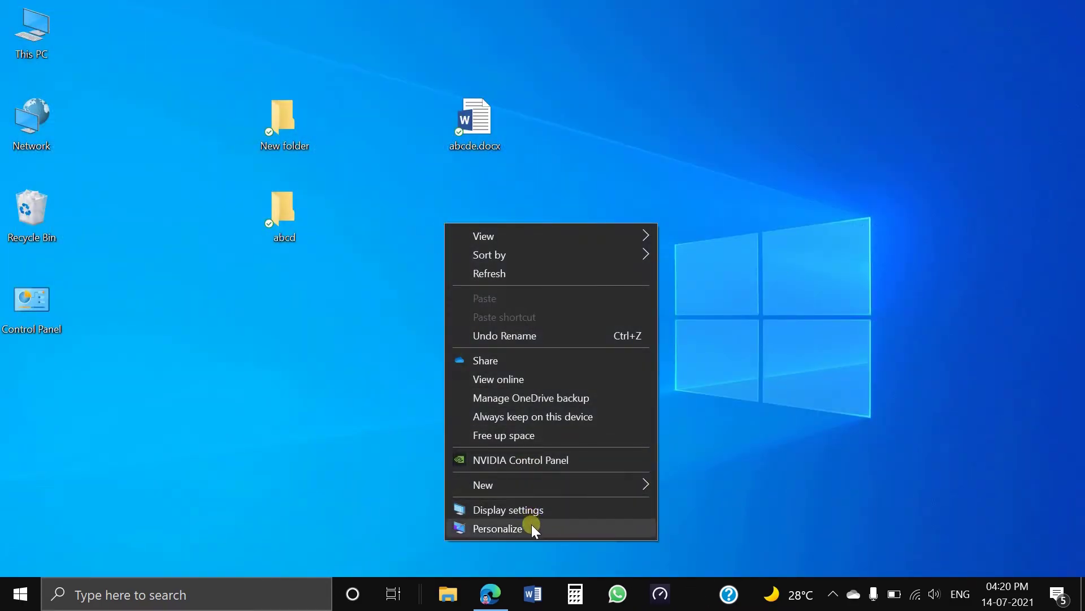
left_click(746, 144)
right_click(565, 81)
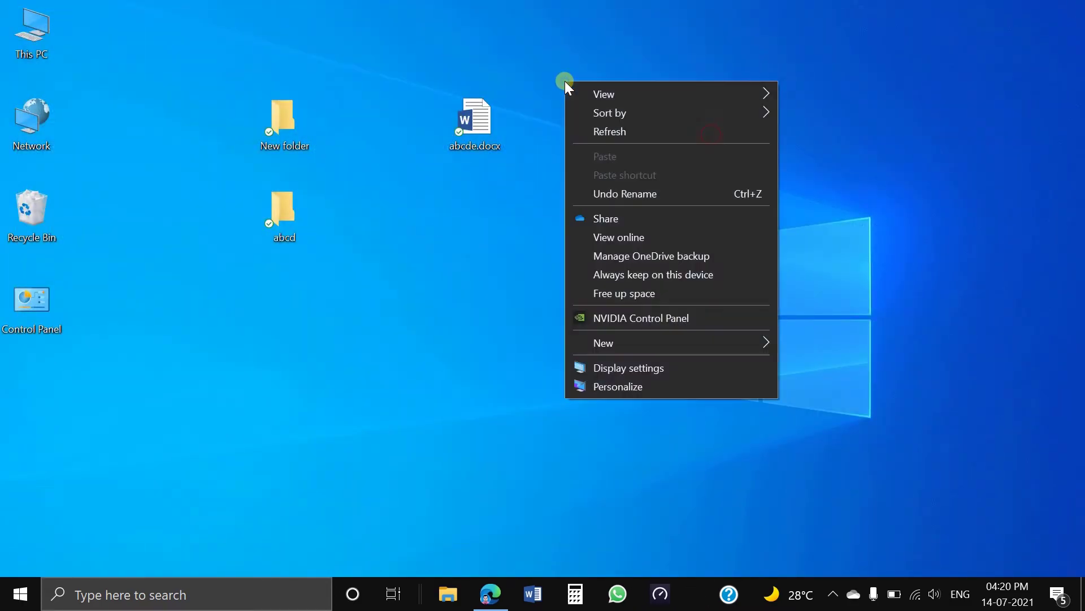
left_click(757, 388)
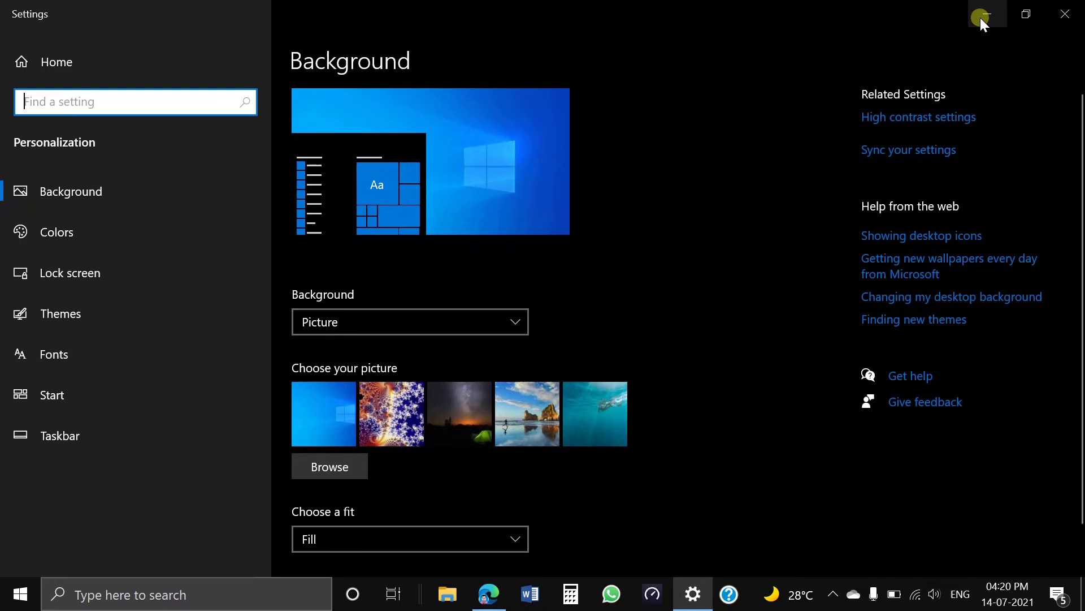
left_click(1065, 13)
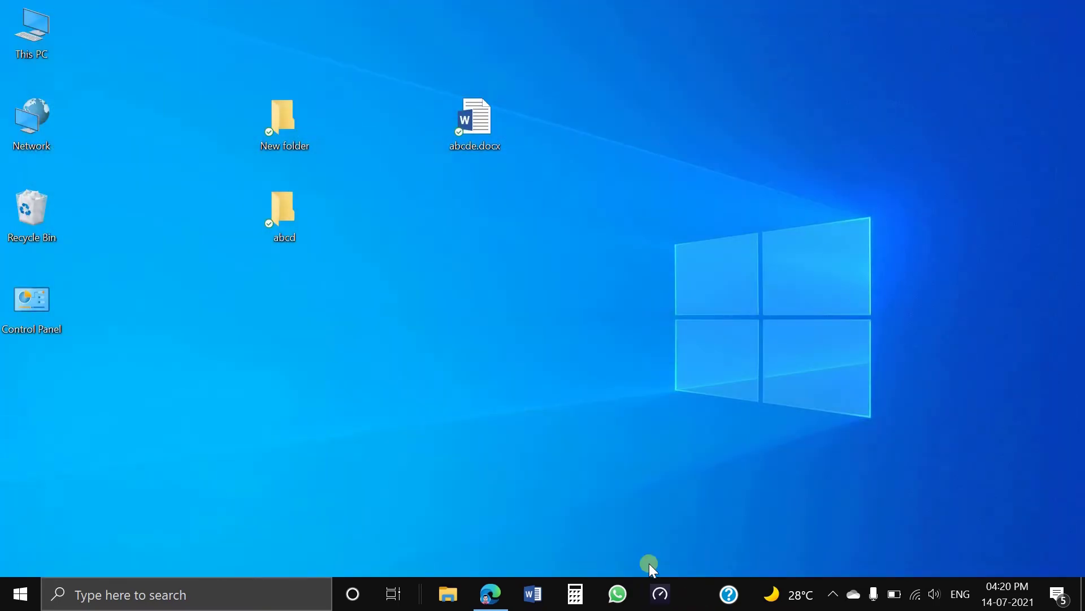
Reopen the personalization settings from the desktop and examine the available background types and pictures
right_click(579, 127)
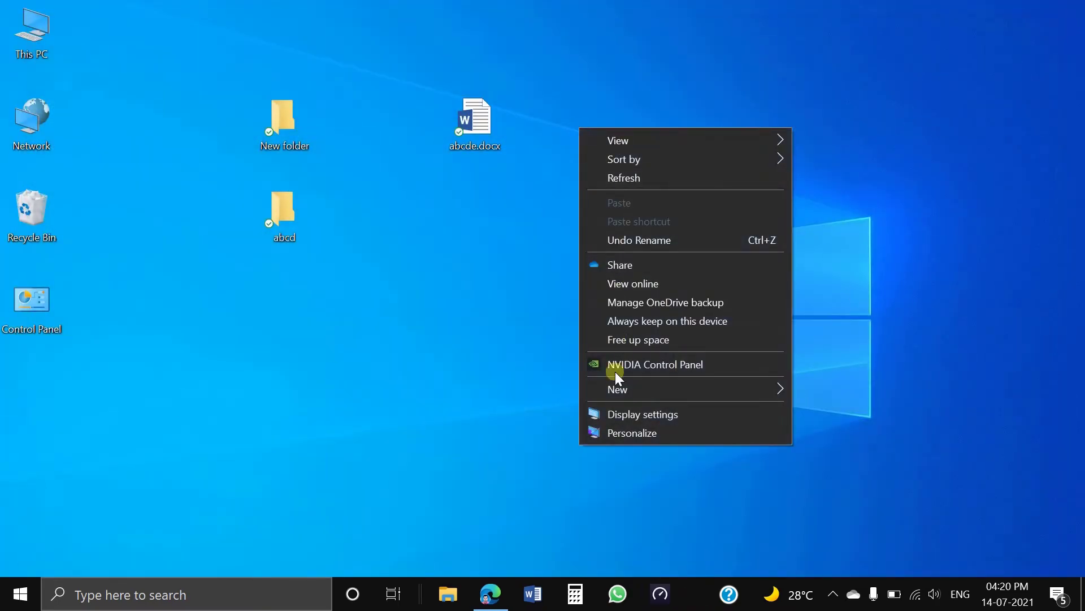
left_click(644, 434)
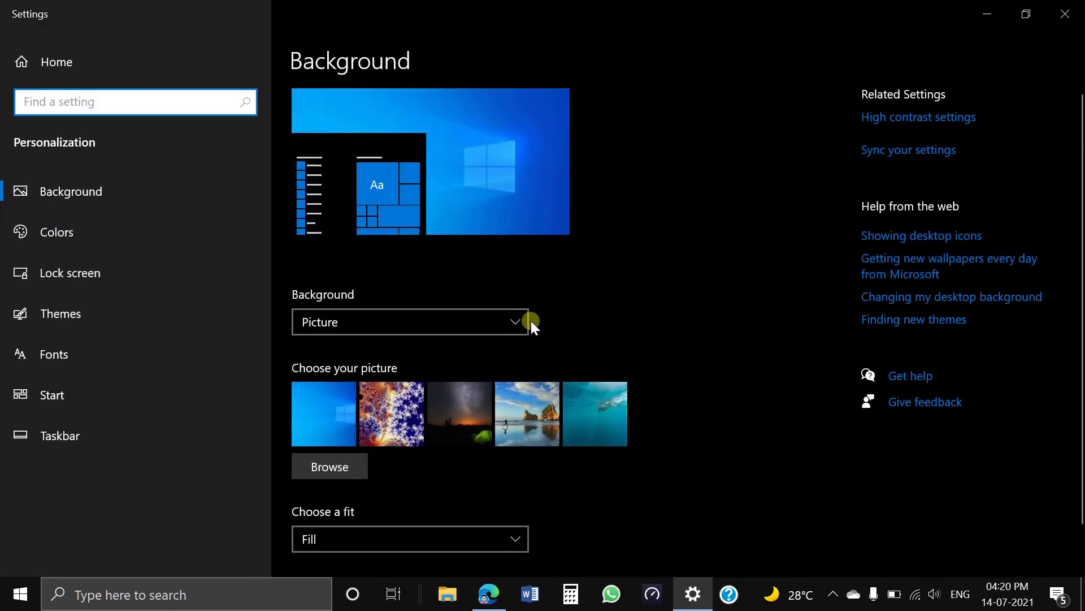
left_click(506, 319)
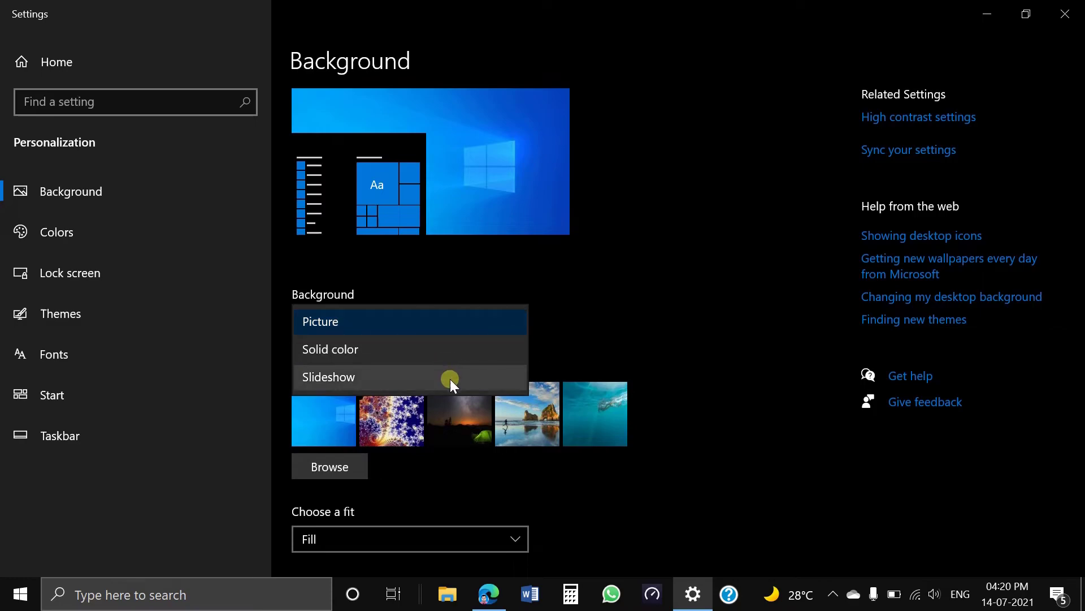
left_click(650, 307)
scroll(652, 306, "down", 1)
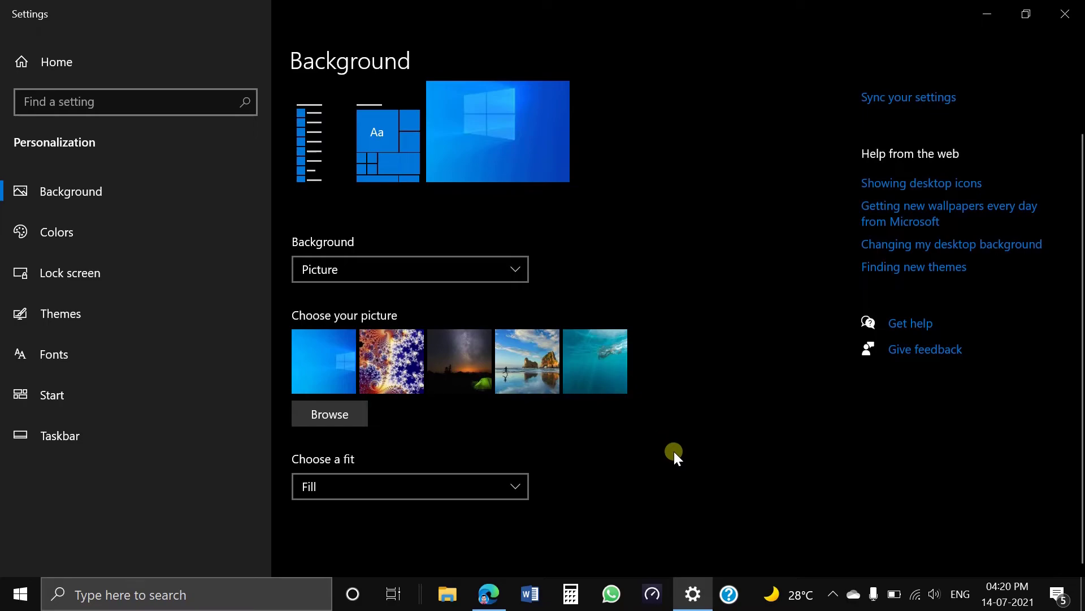
Change the desktop background type to Slideshow and look through the picture change intervals
left_click(497, 262)
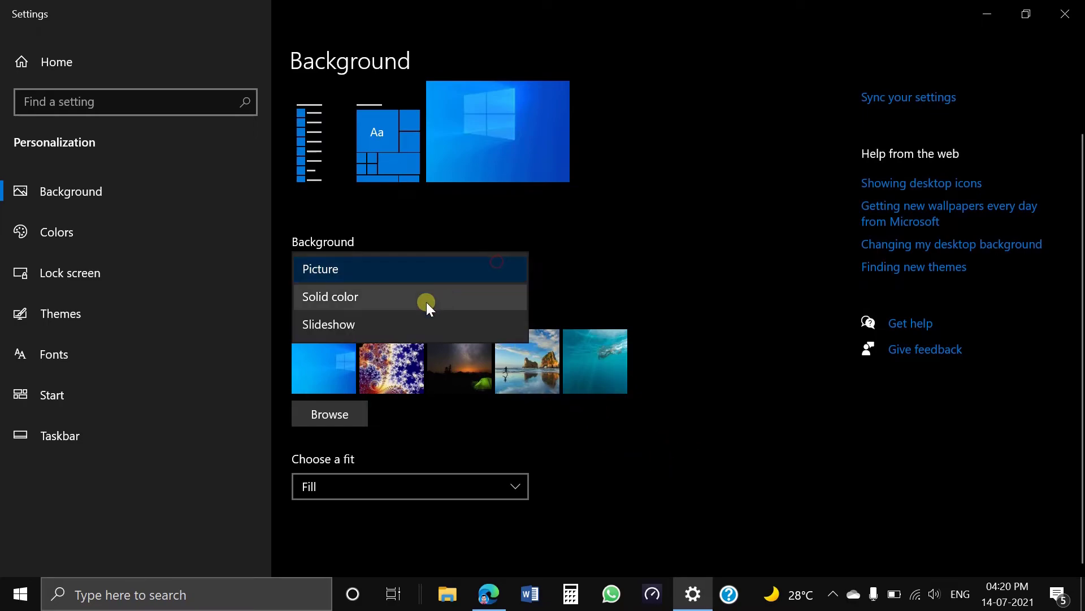
left_click(345, 322)
scroll(470, 413, "down", 3)
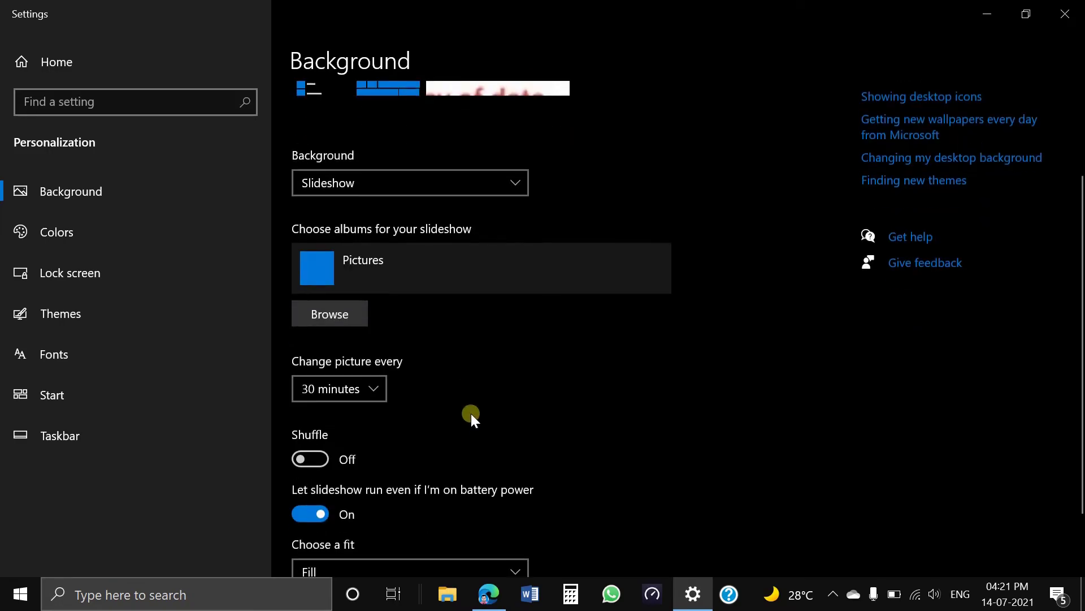
left_click(362, 389)
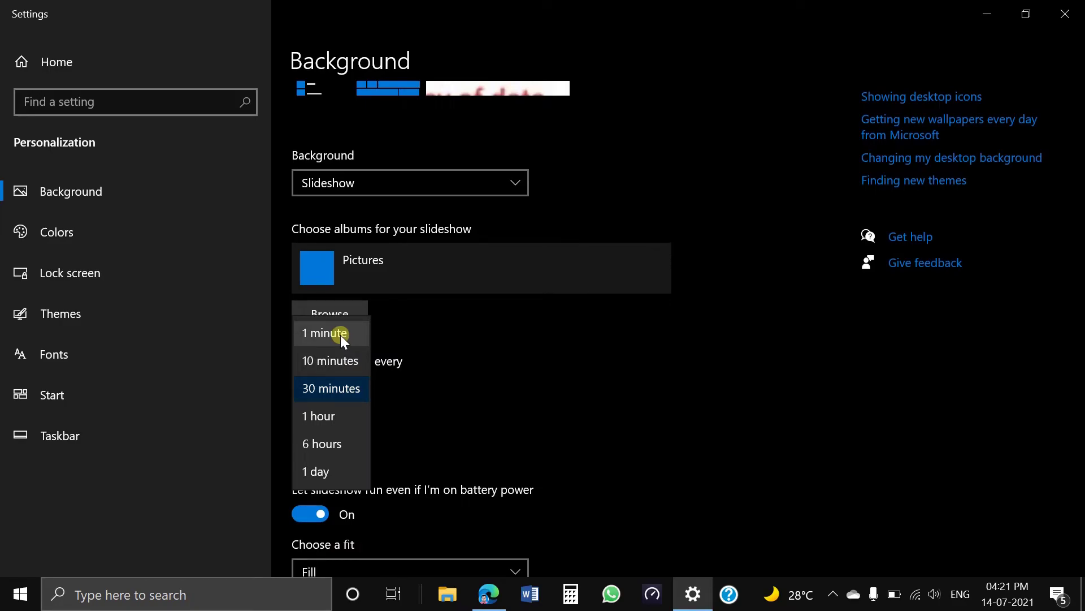
left_click(604, 454)
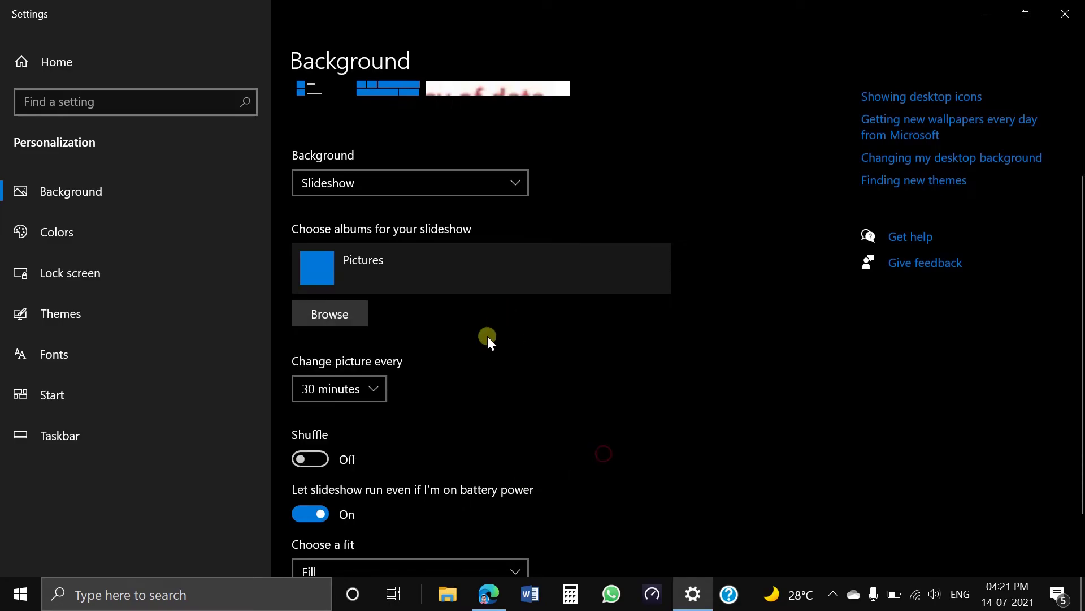
Examine the fit options for the slideshow background without choosing a different one
scroll(488, 340, "down", 3)
left_click(509, 479)
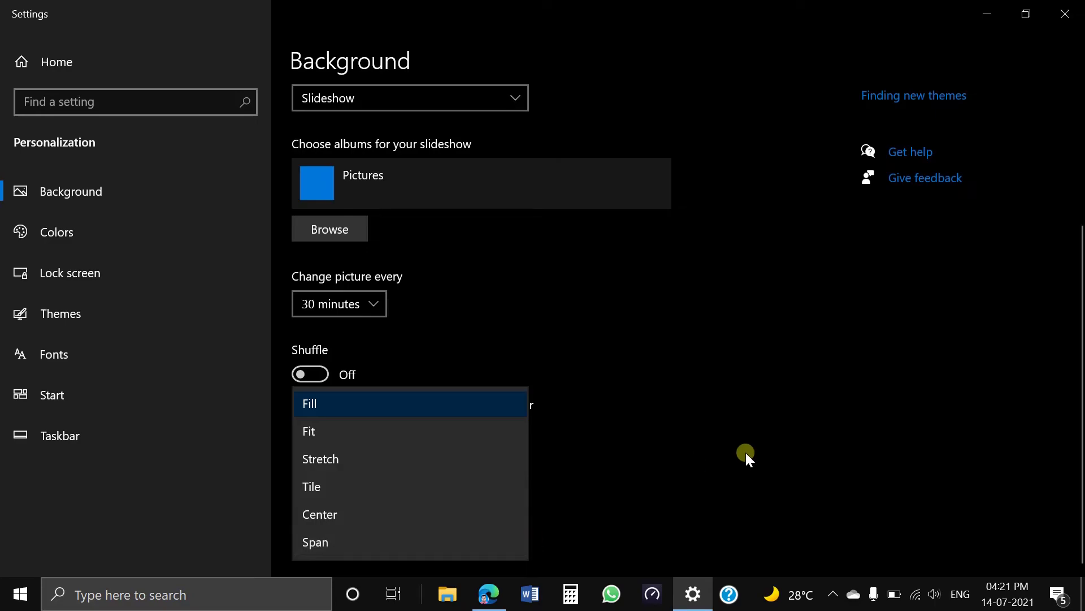
left_click(769, 440)
Set the desktop background type to Picture, check the result on the desktop, and close the personalization settings
scroll(575, 454, "up", 4)
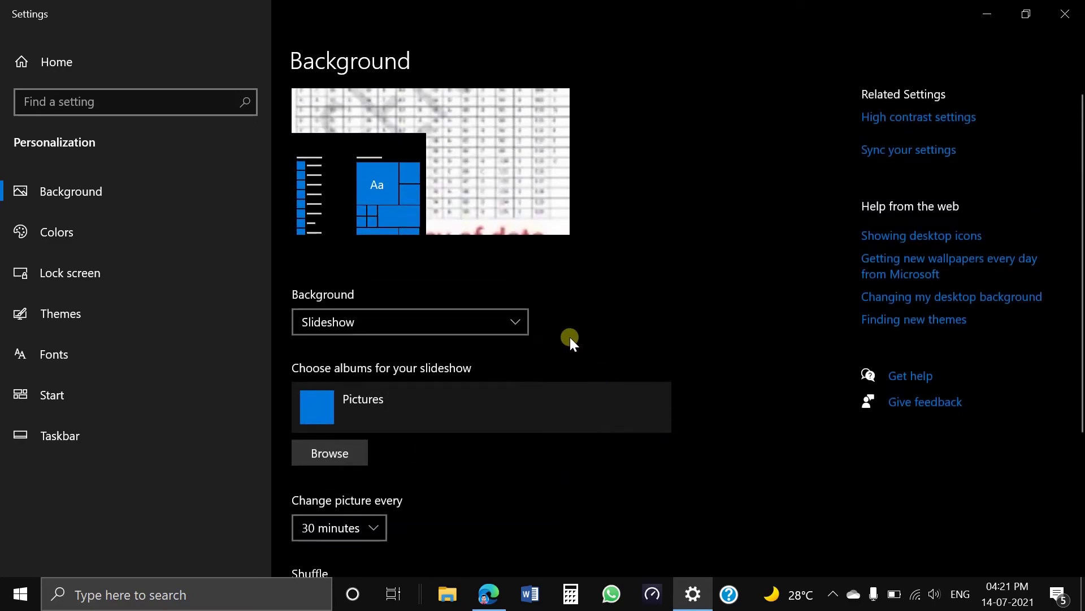
left_click(510, 317)
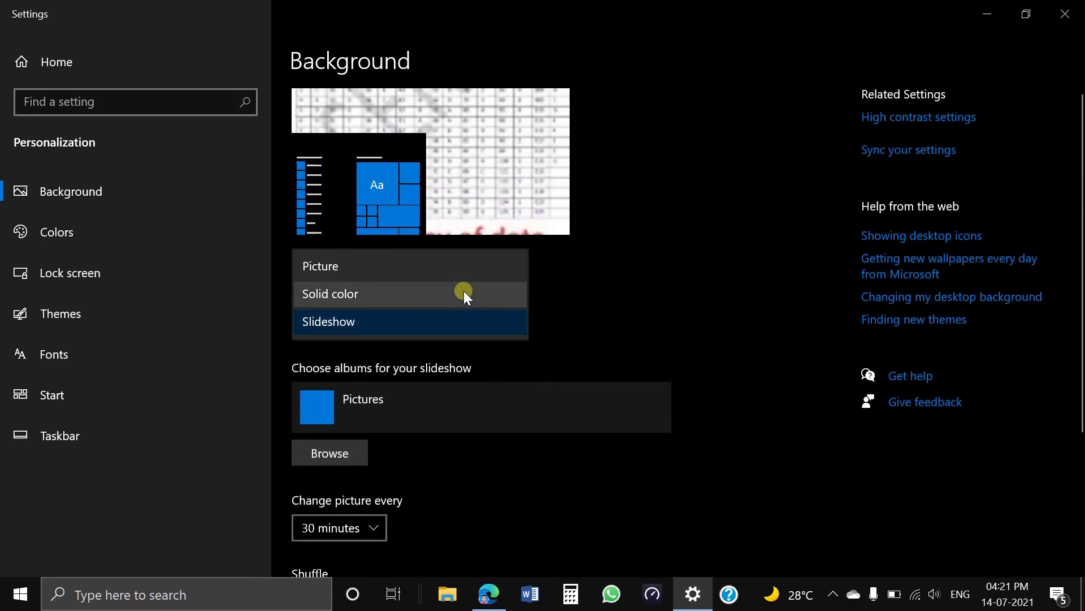
left_click(464, 274)
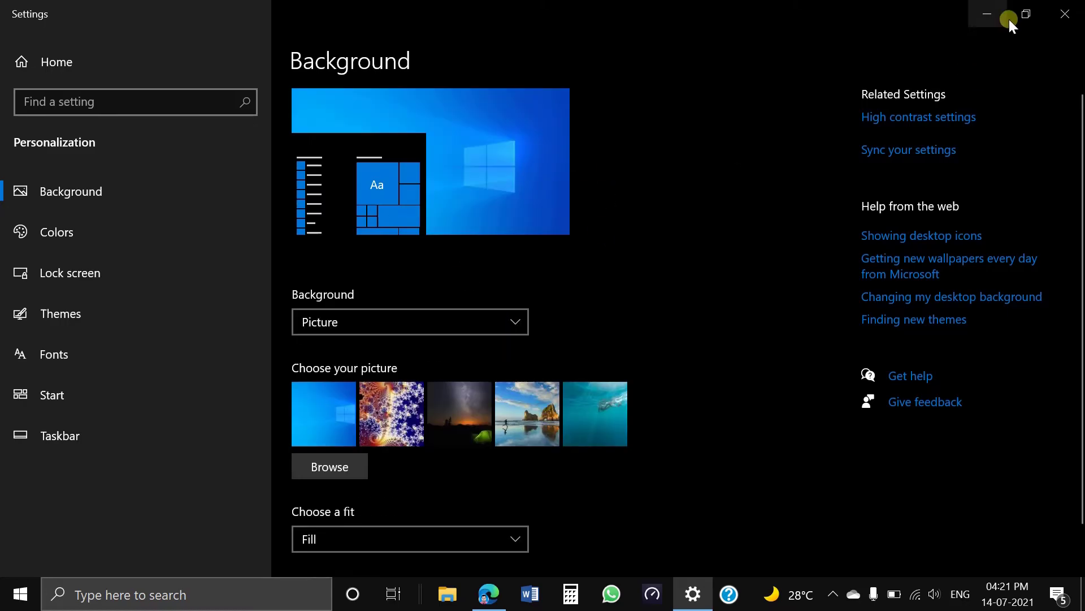
left_click(974, 13)
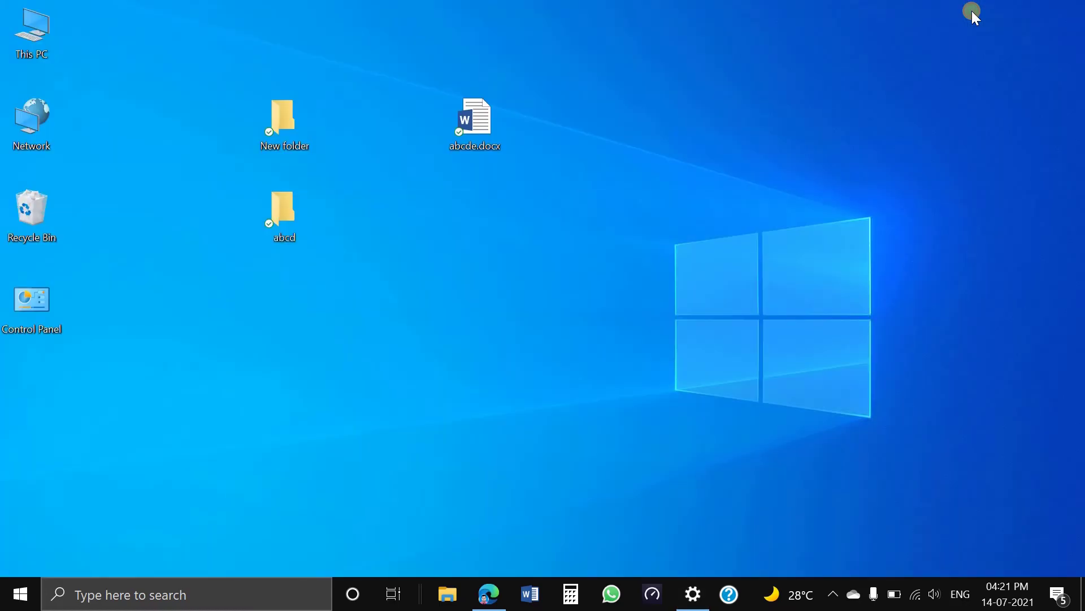
left_click(693, 592)
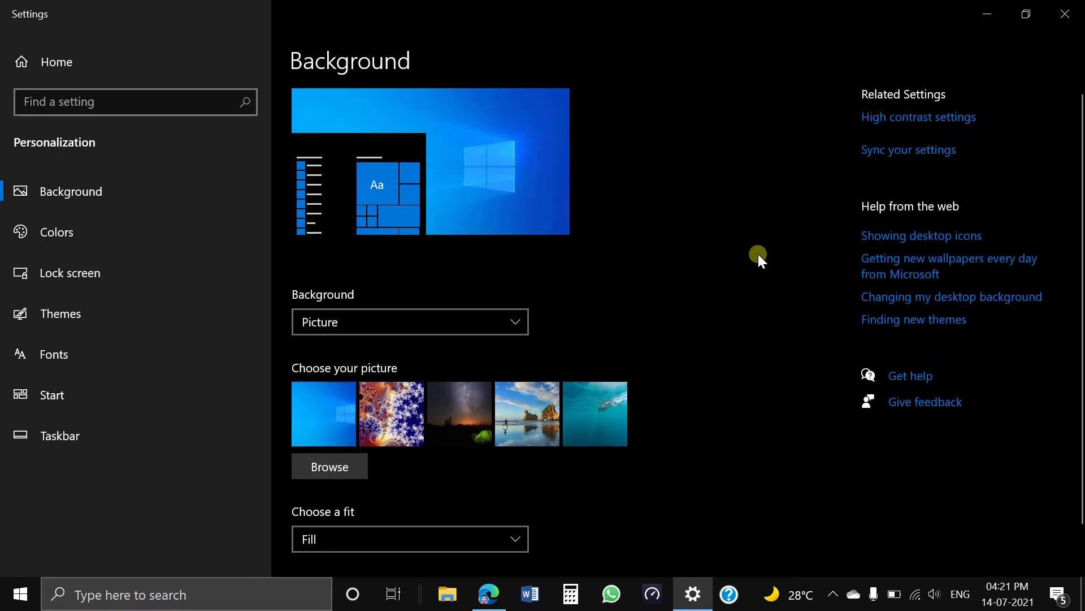
left_click(1066, 14)
right_click(557, 224)
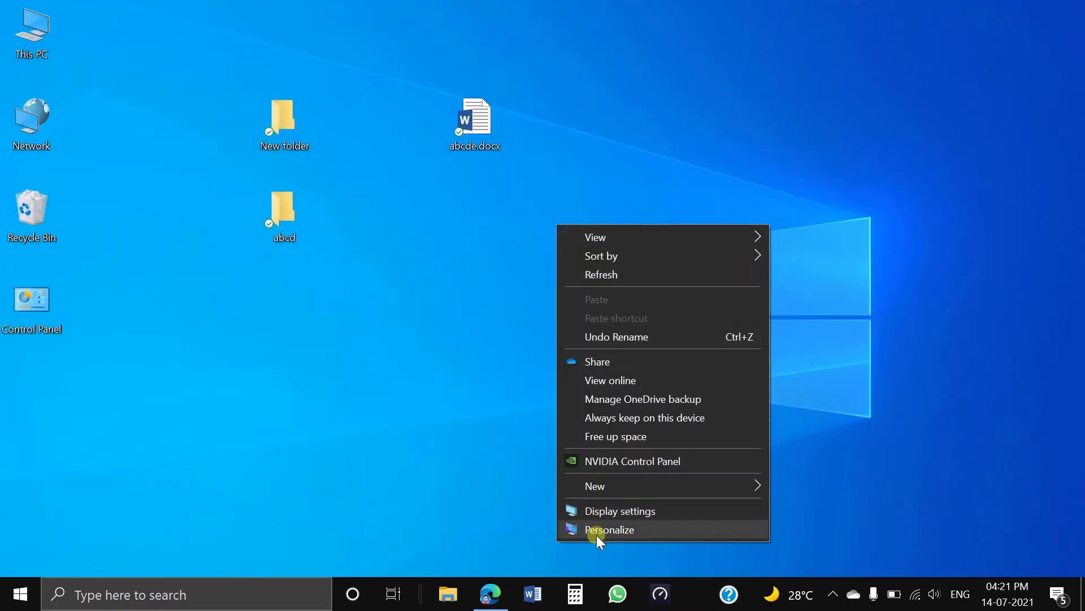
left_click(379, 349)
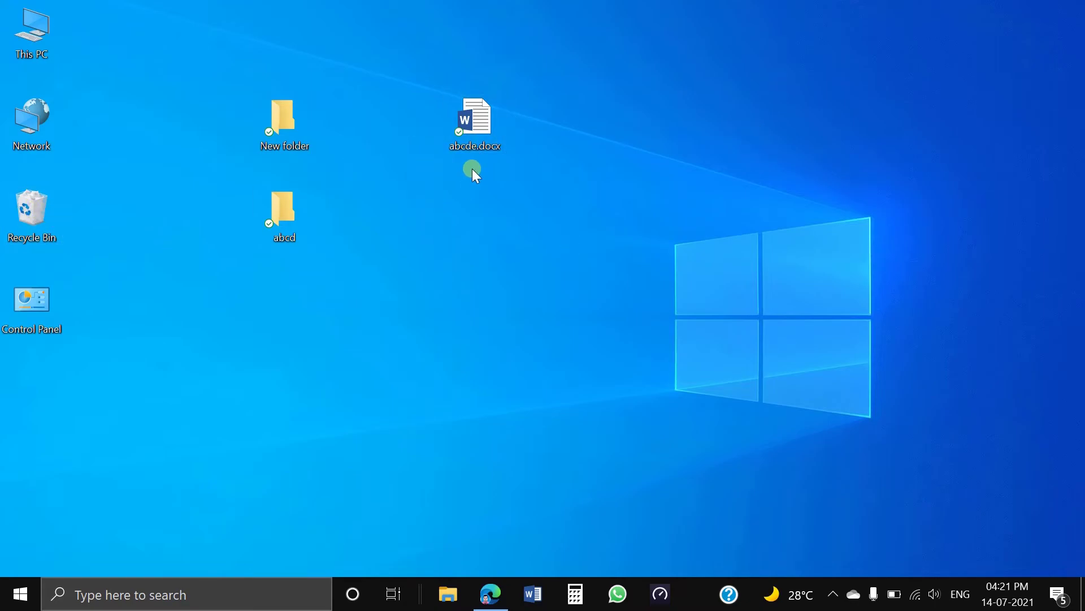
Open the Recycle Bin from the desktop, empty it permanently, and close its window
double_click(35, 204)
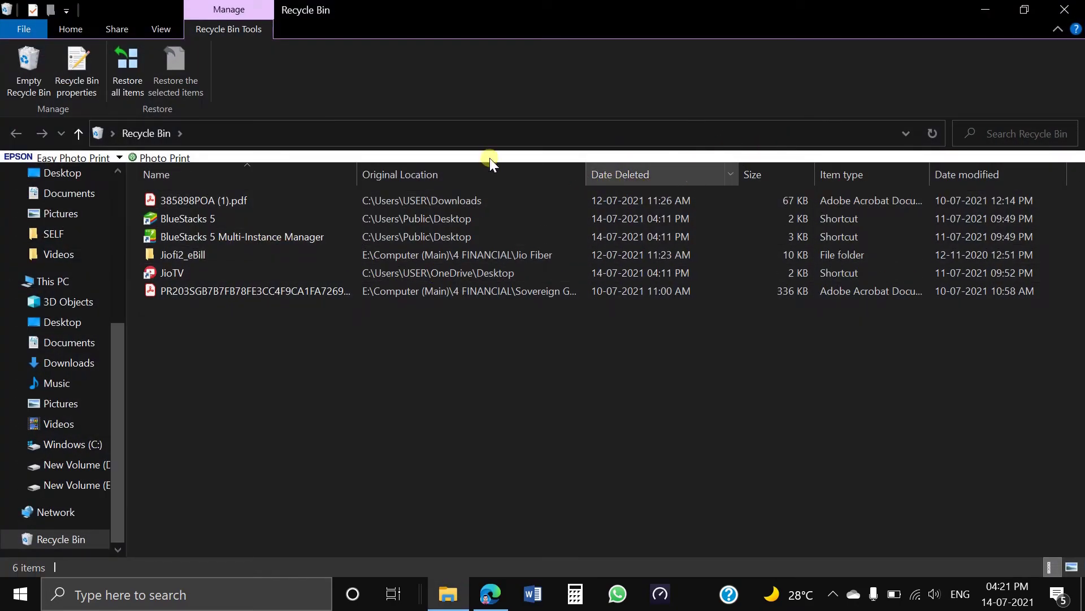
left_click(29, 64)
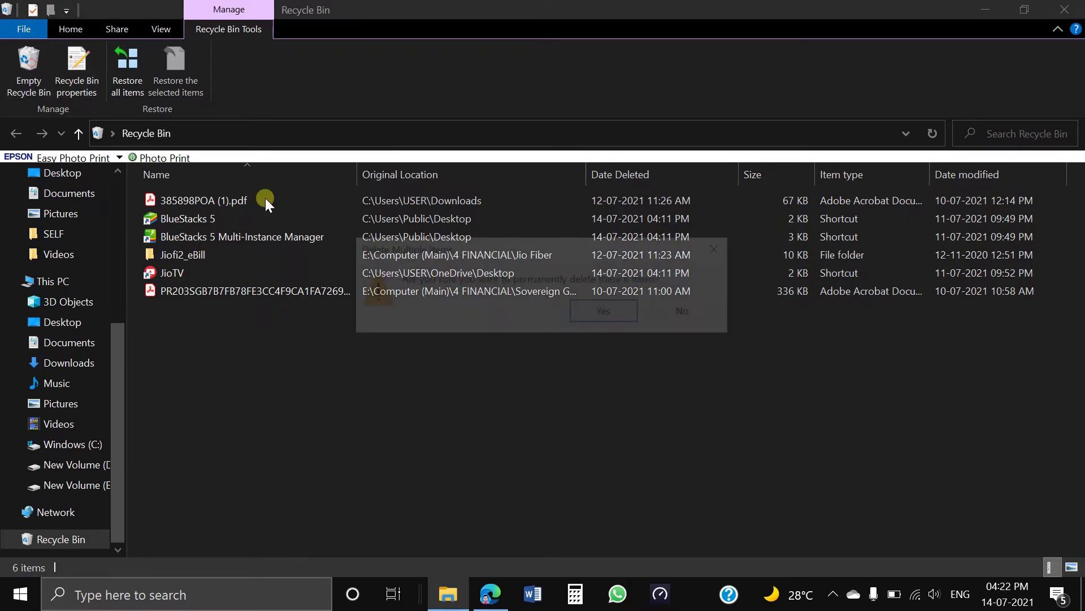
left_click(612, 309)
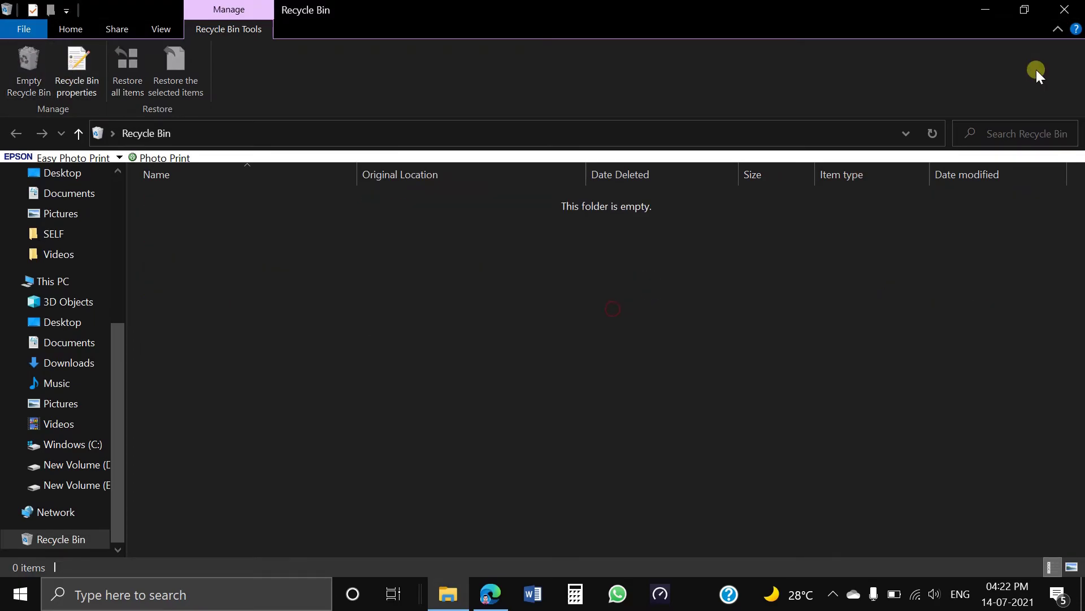
left_click(1070, 10)
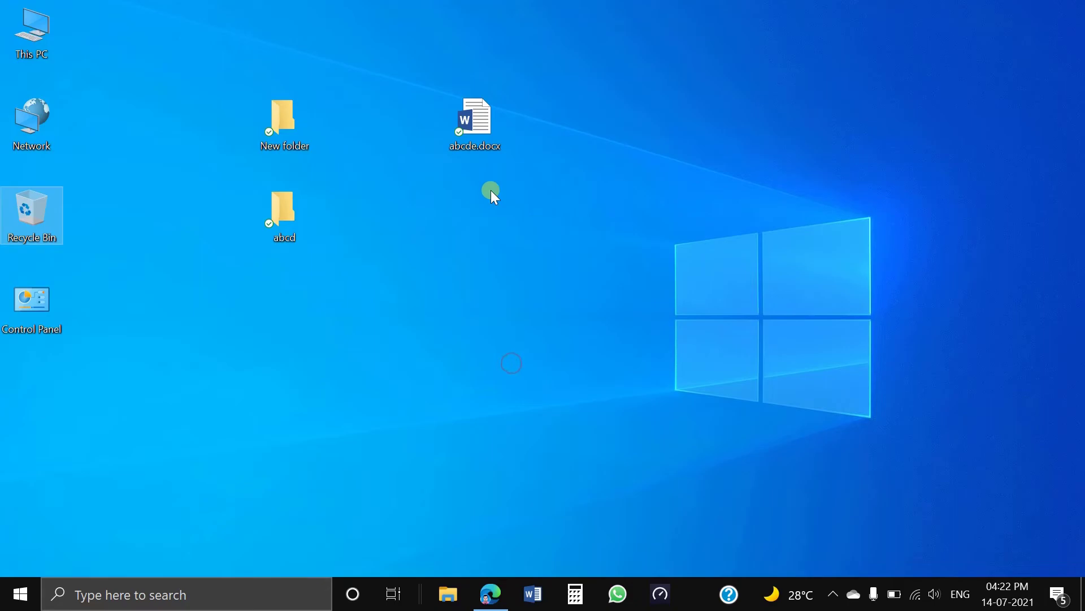
Delete the desktop folder "New folder" to the Recycle Bin and check for it inside the bin
left_click(282, 122)
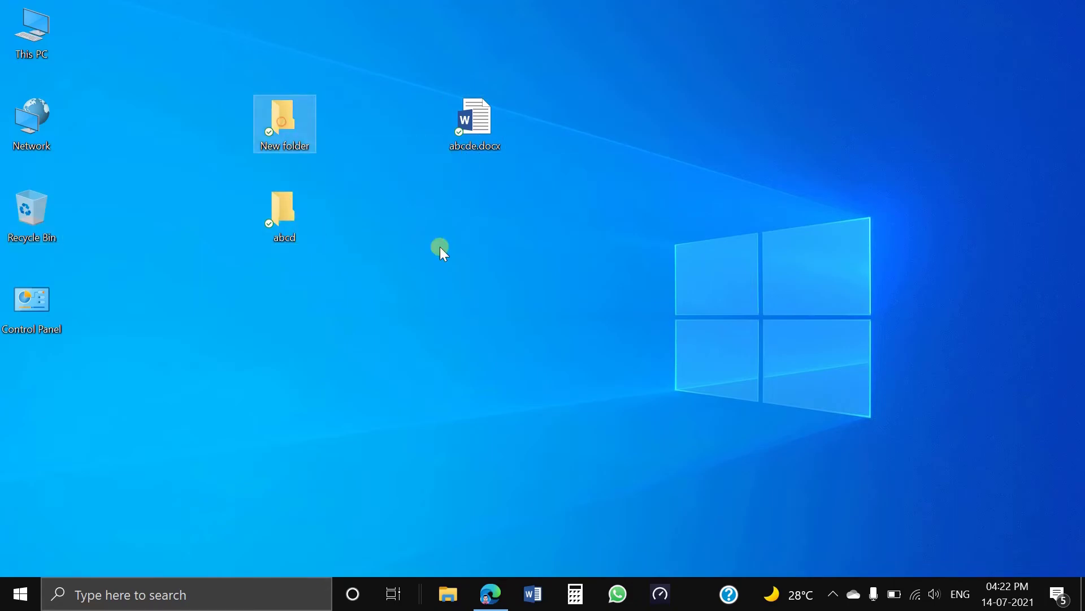
right_click(290, 131)
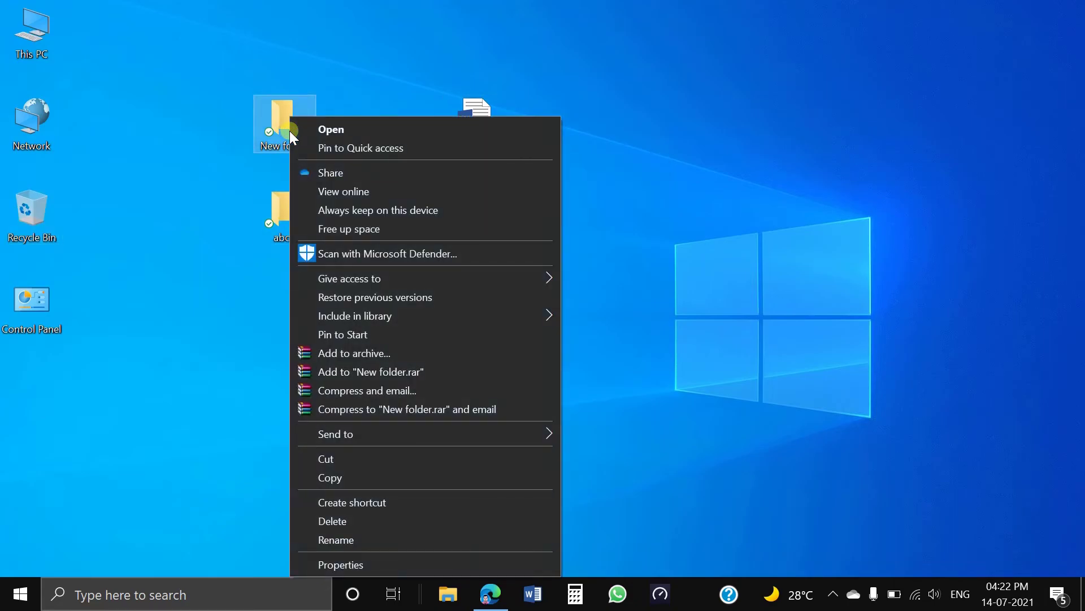
left_click(342, 523)
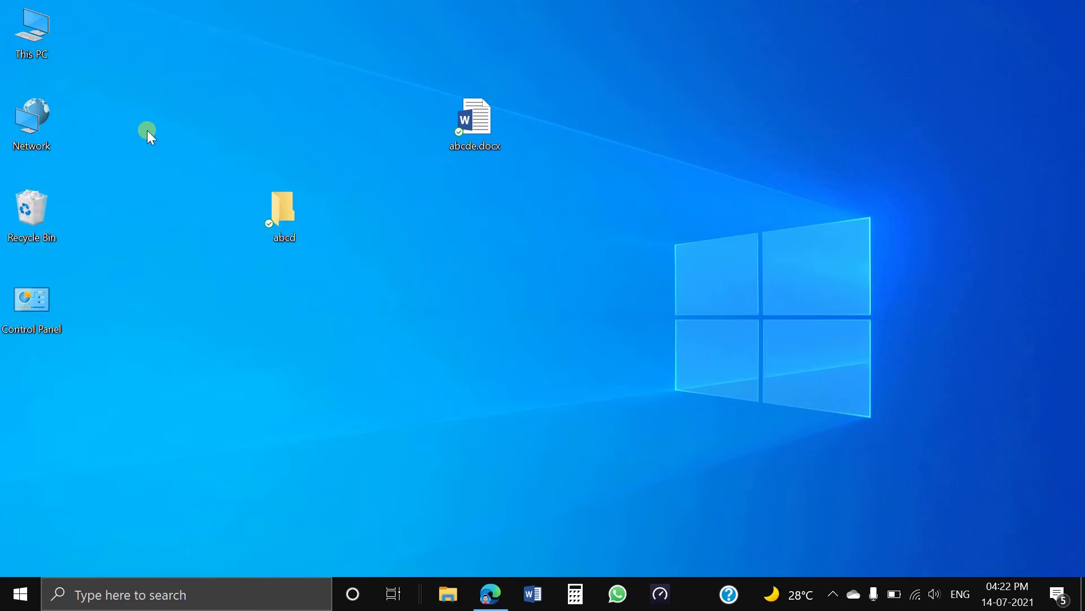
double_click(24, 211)
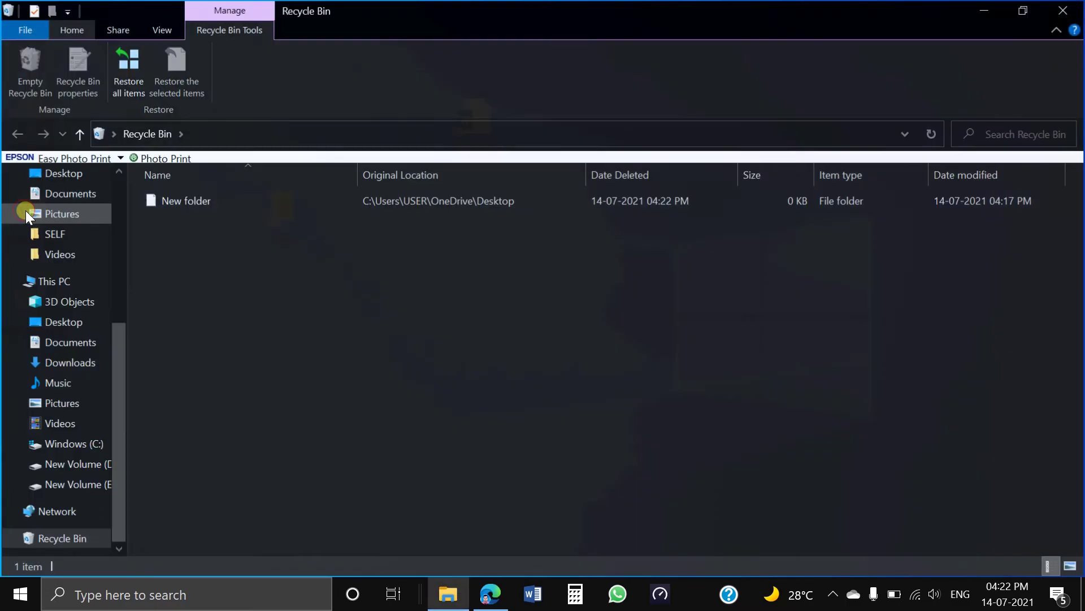
left_click(1067, 16)
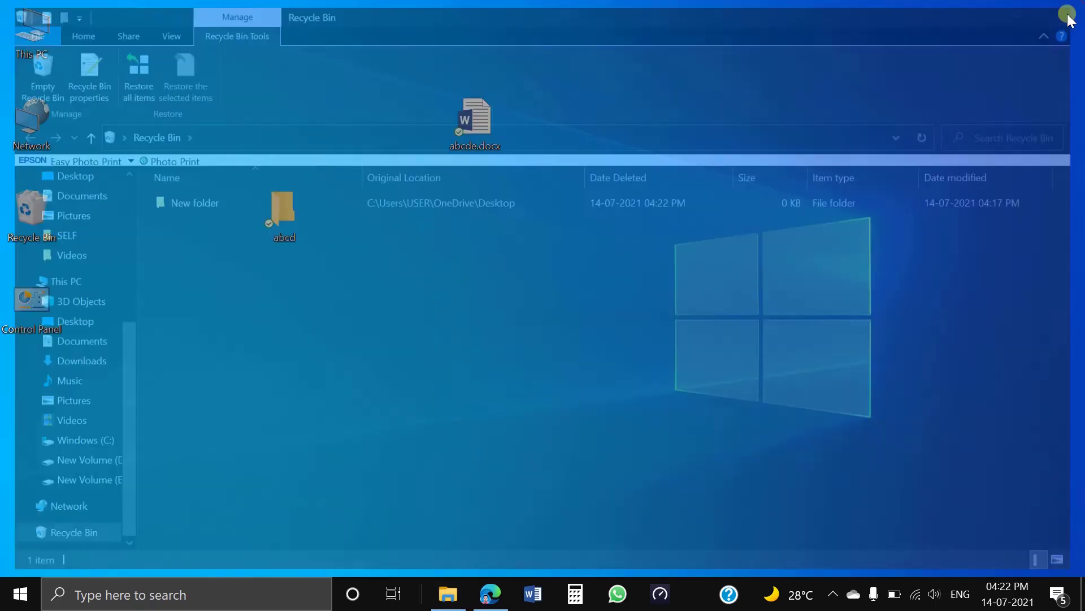
Permanently delete the desktop folder "abcd", bypassing the Recycle Bin, and check the bin's contents
right_click(297, 205)
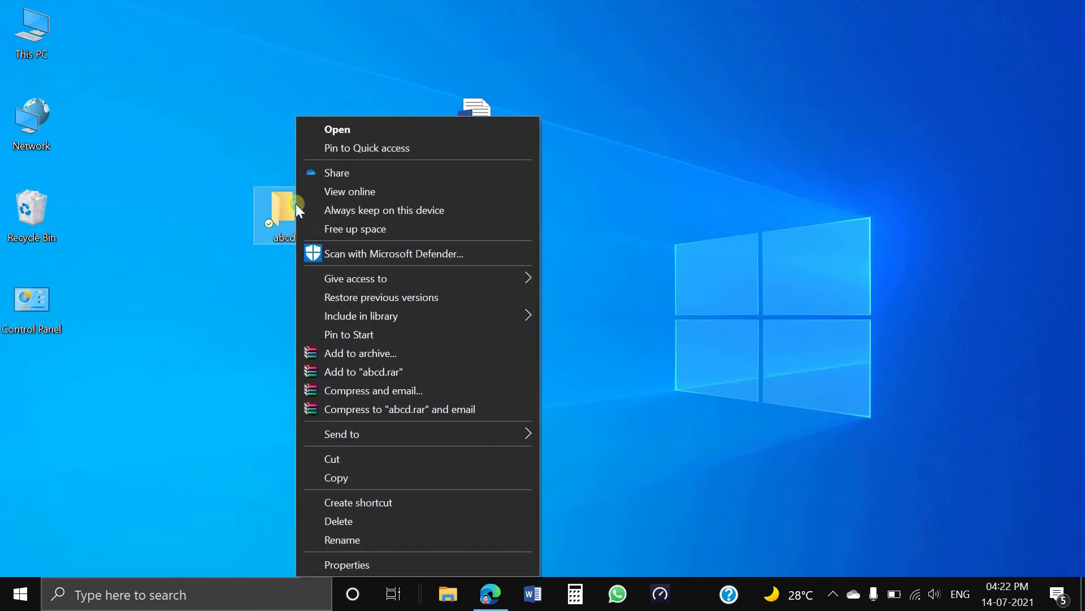
left_click(383, 520)
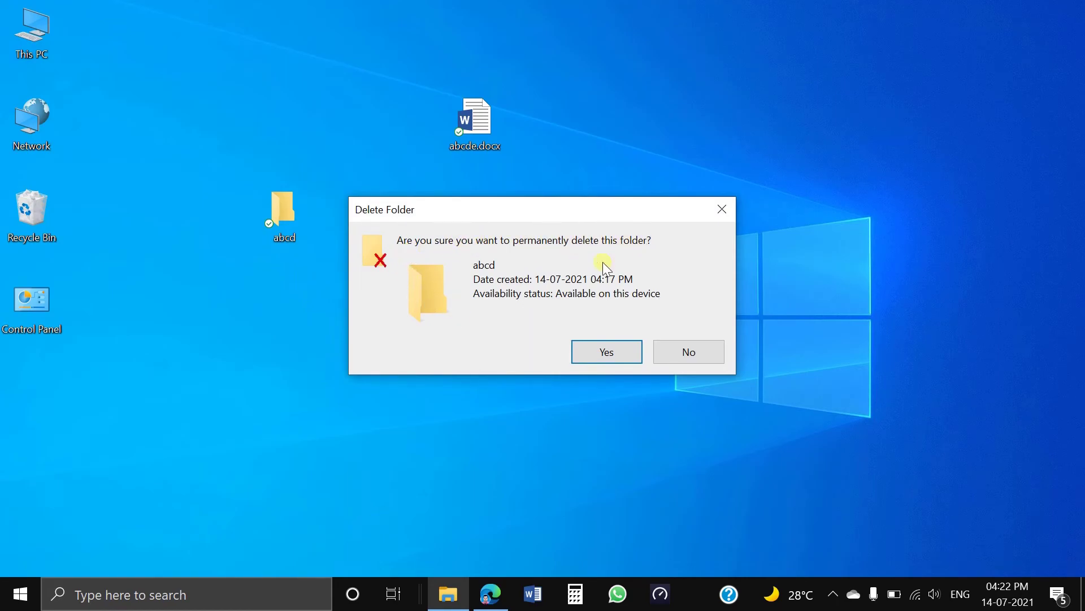
left_click(607, 352)
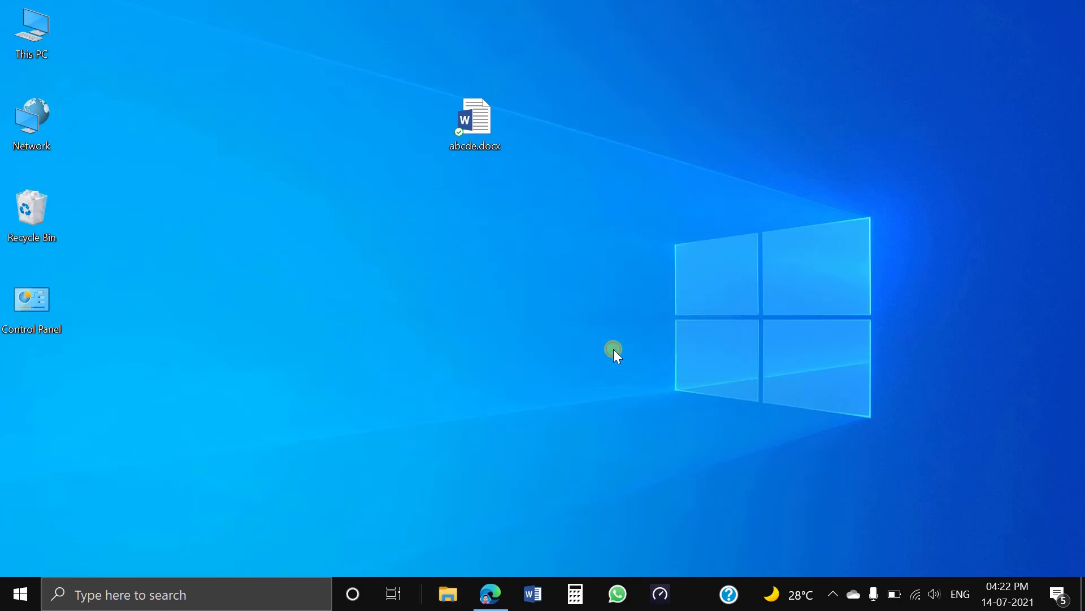
double_click(34, 220)
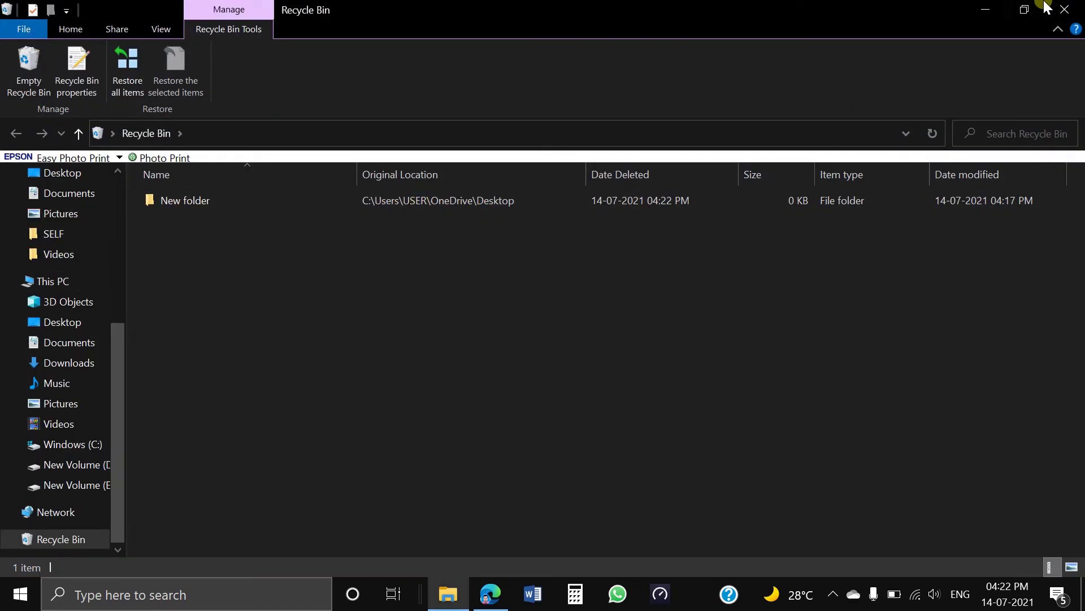
left_click(1064, 9)
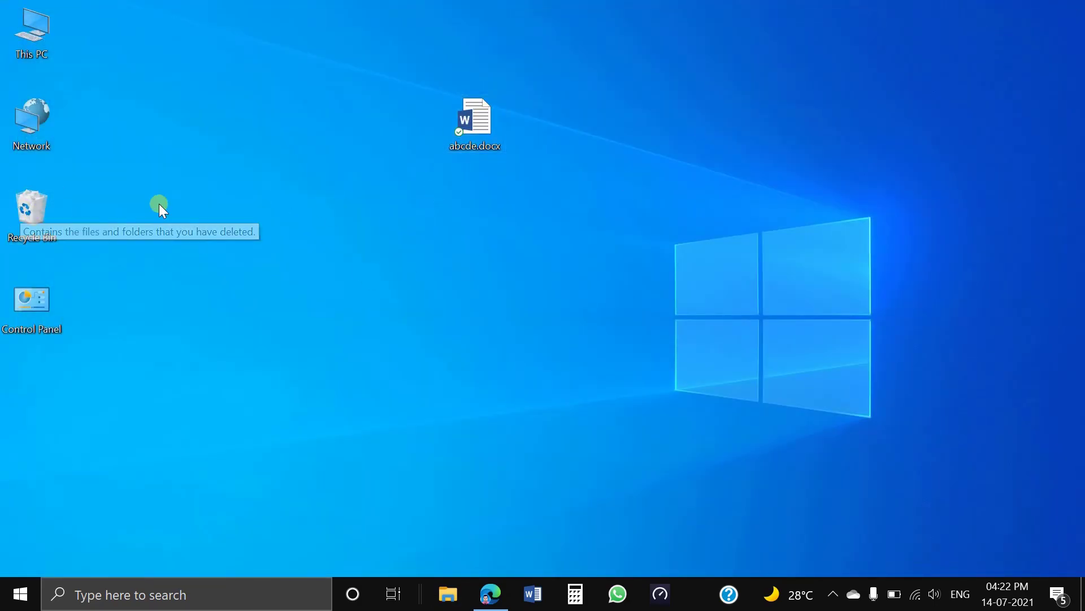
Restore "New folder" from the Recycle Bin to the desktop and close the bin window
double_click(32, 214)
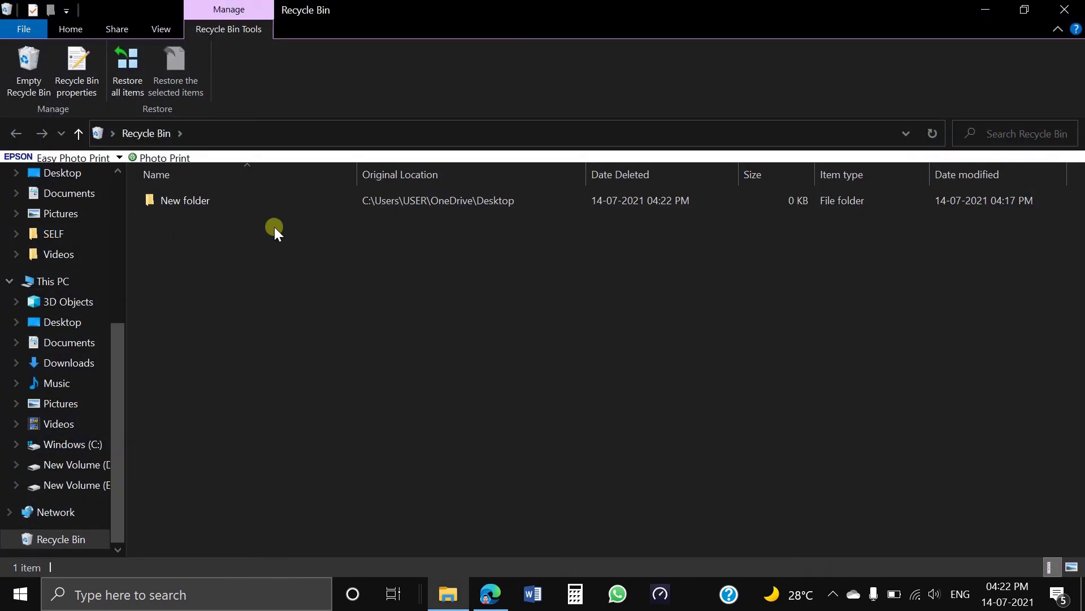
left_click(245, 197)
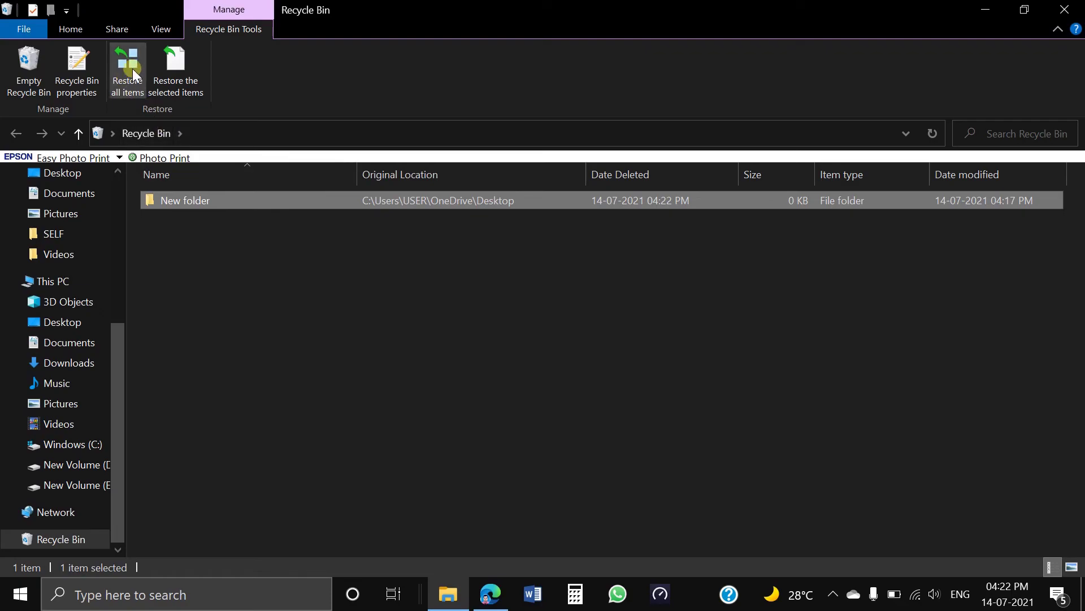
left_click(171, 63)
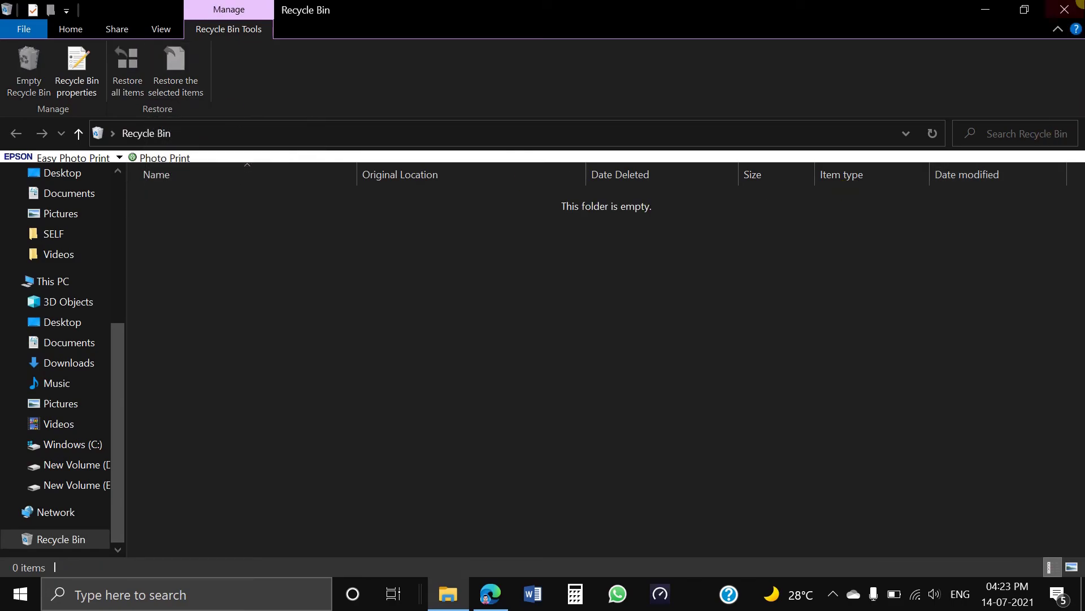
left_click(1064, 9)
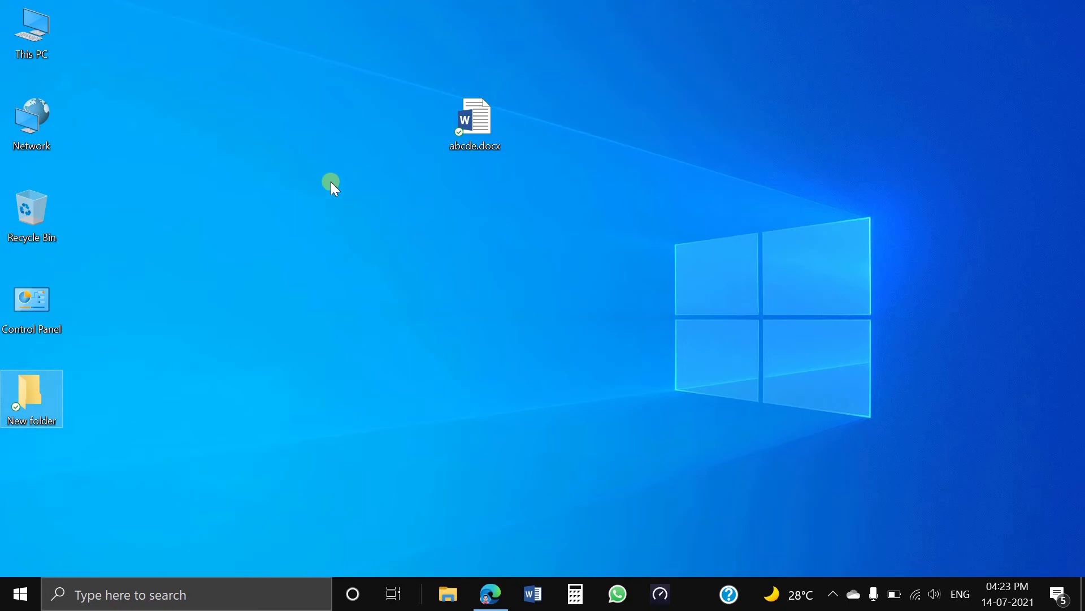
Rename the desktop Word document abcde.docx to lkjhg.docx
left_click(492, 137)
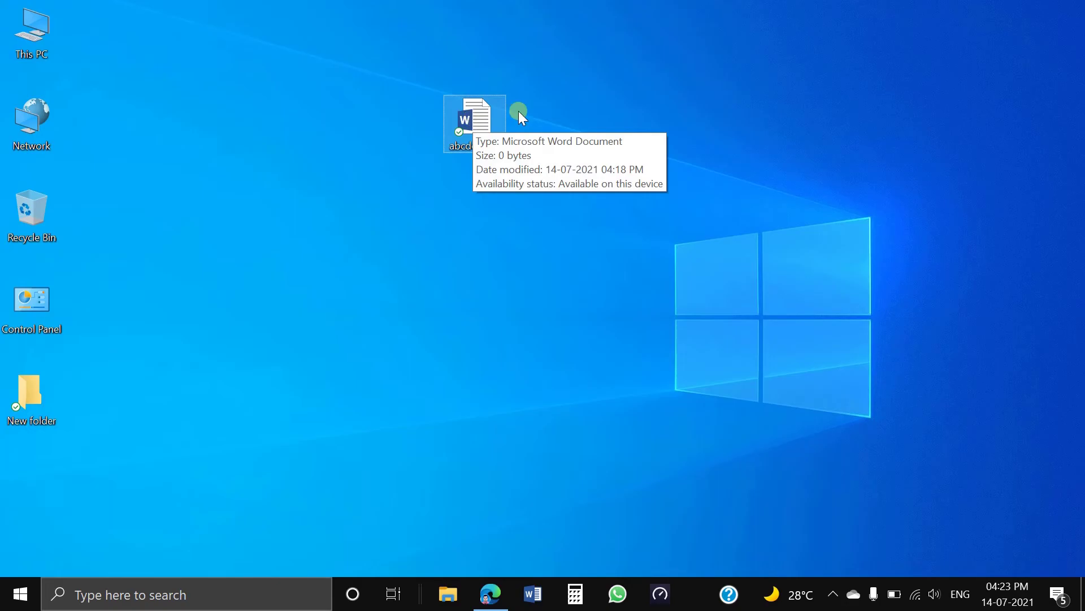
right_click(469, 108)
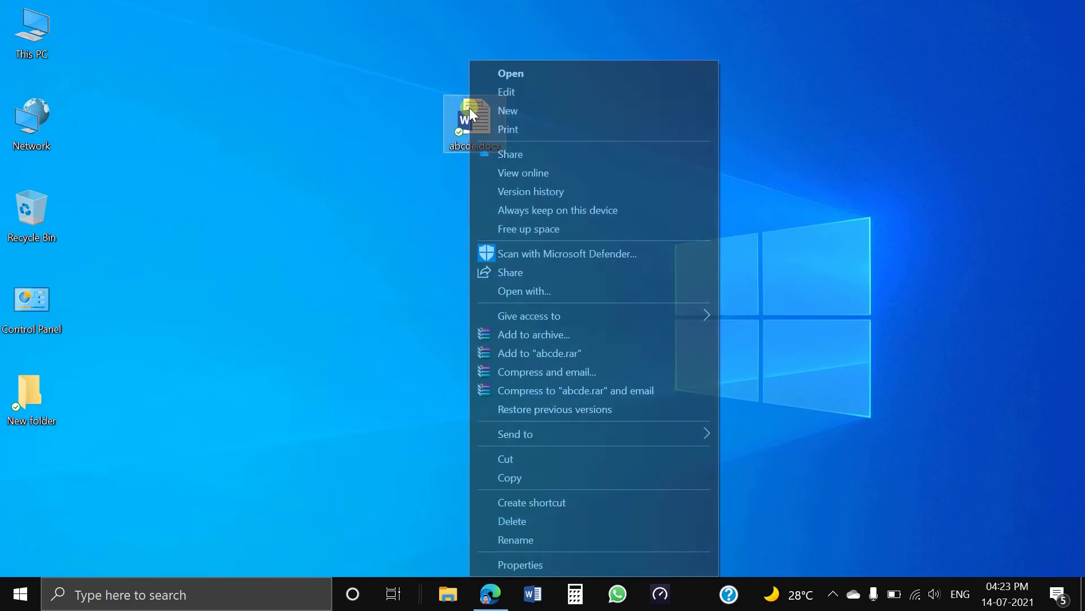
left_click(547, 539)
type("lkjhg.docx")
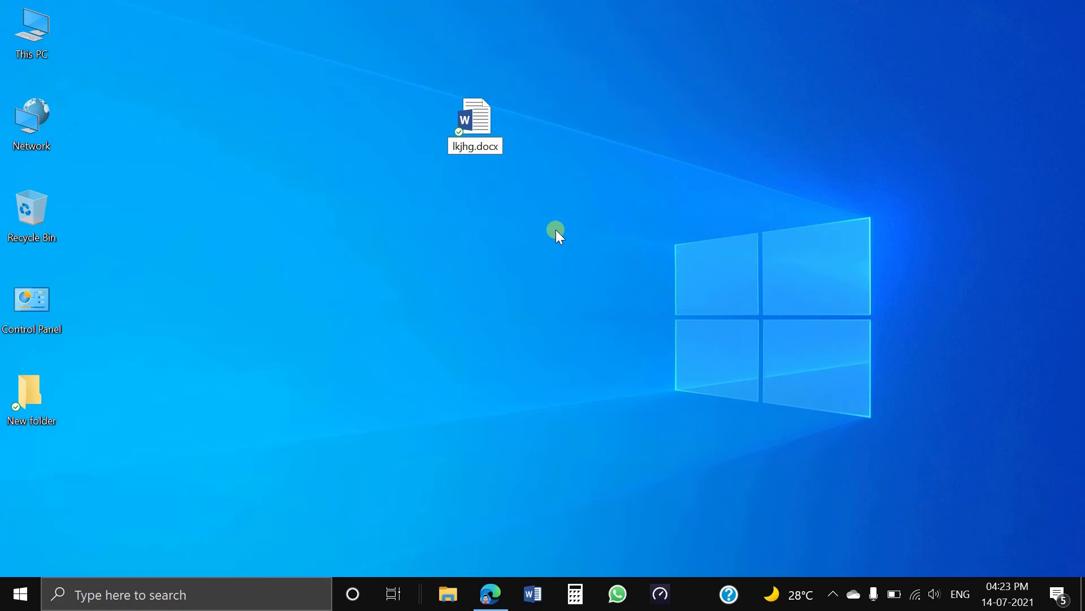
key("Return")
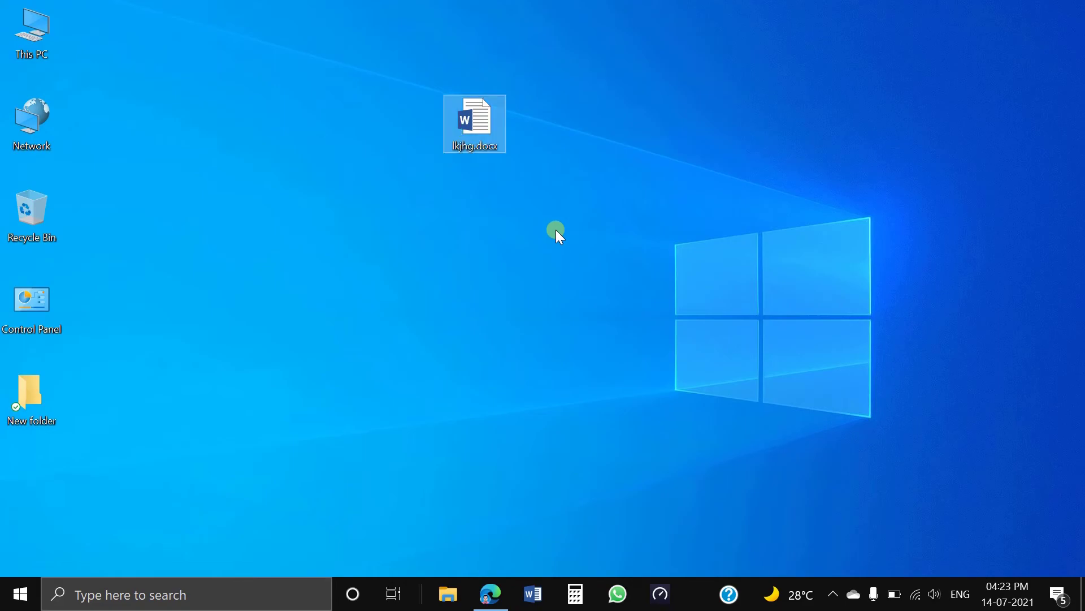
left_click(527, 208)
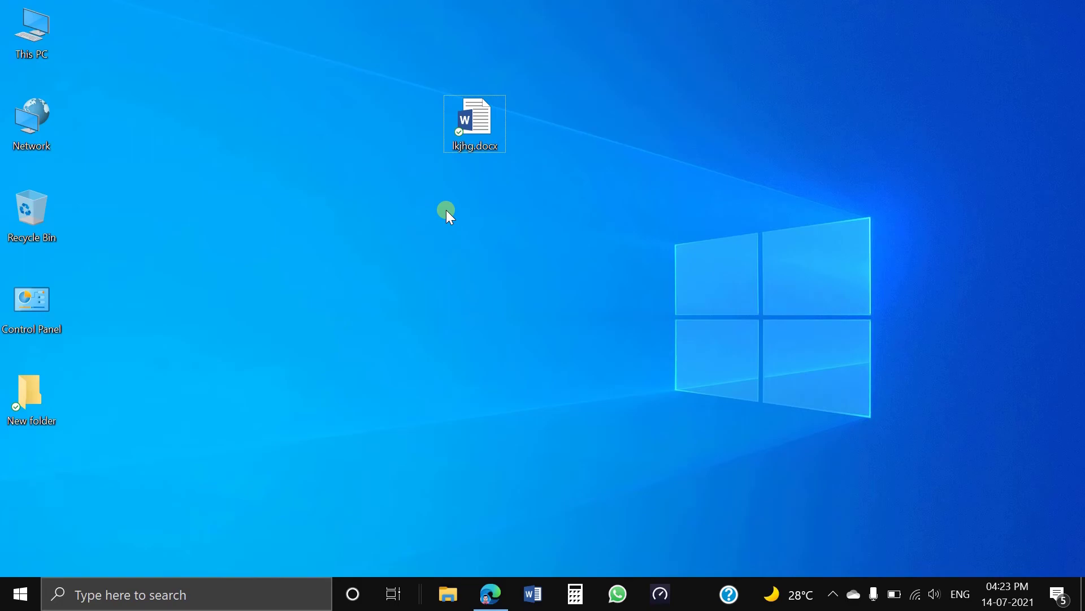
right_click(475, 132)
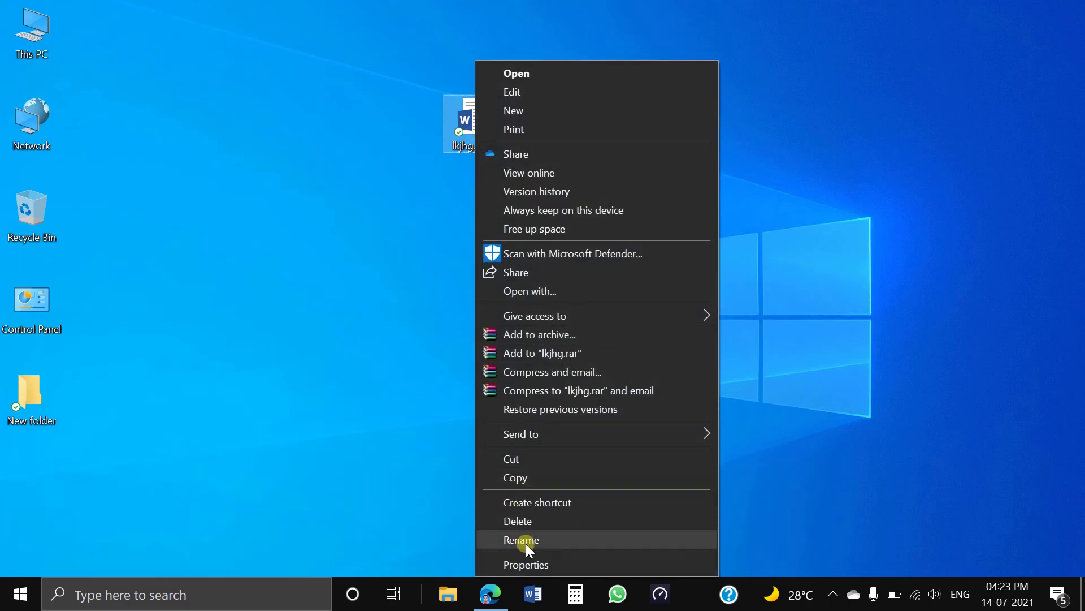
left_click(362, 345)
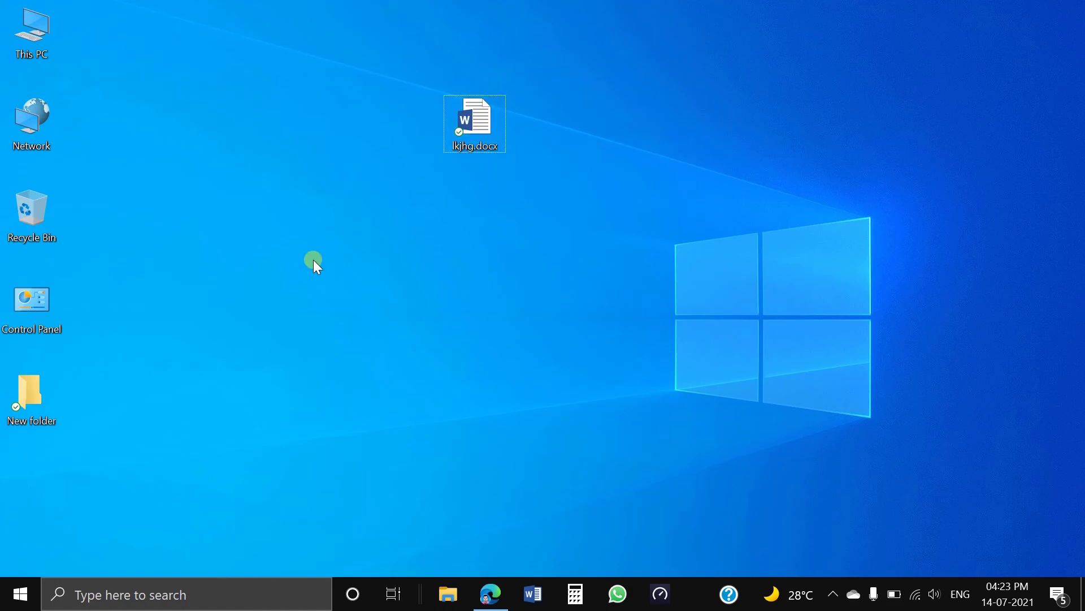
Examine the general properties of lkjhg.docx, including its type, location, size and dates, and close them
left_click(468, 127)
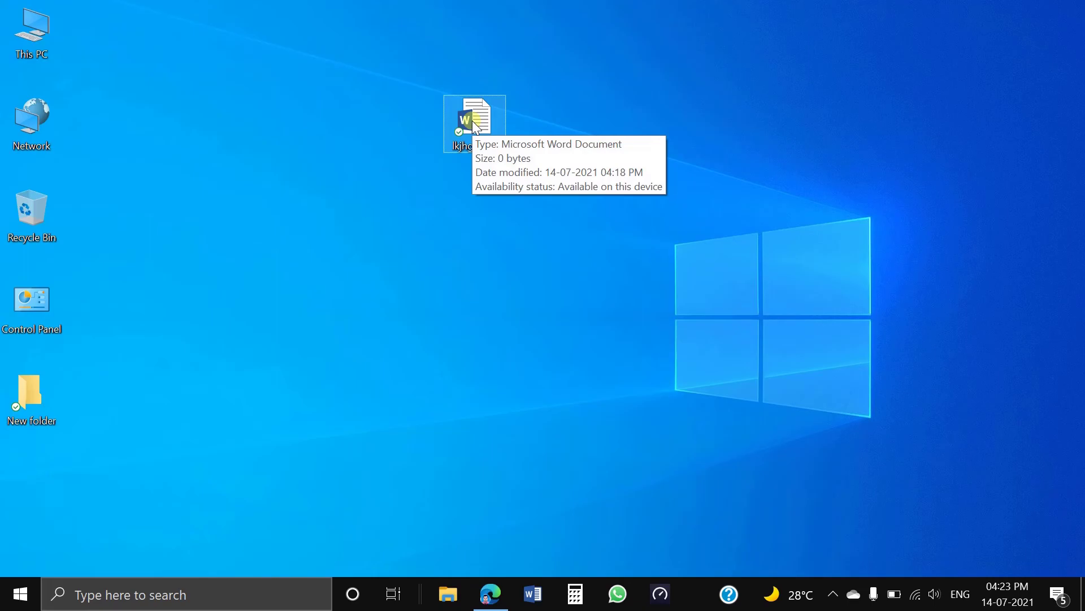
right_click(475, 110)
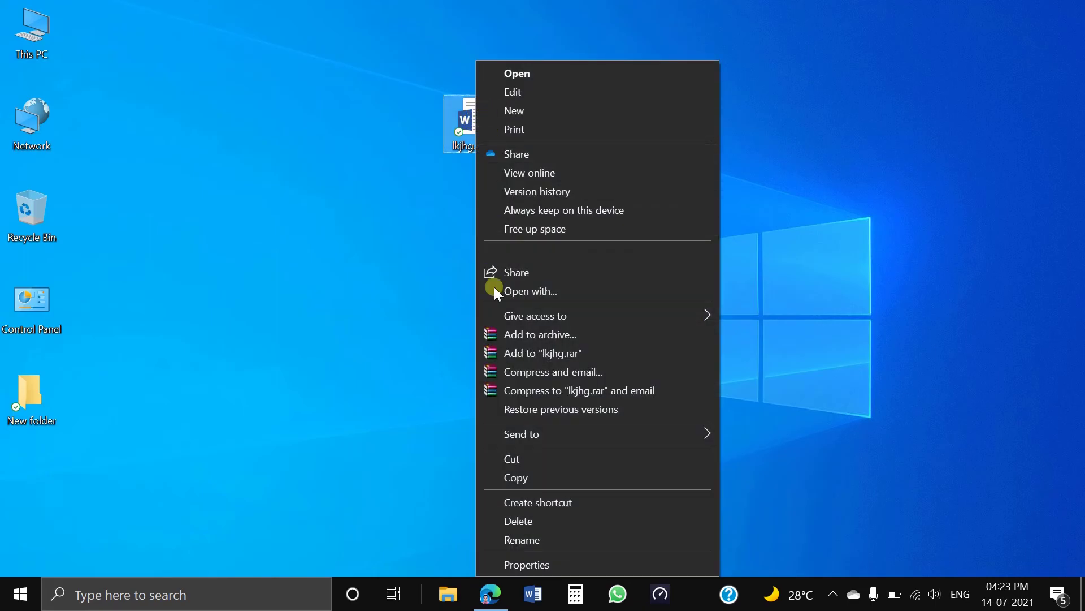
left_click(528, 564)
left_click_drag(650, 123, 667, 65)
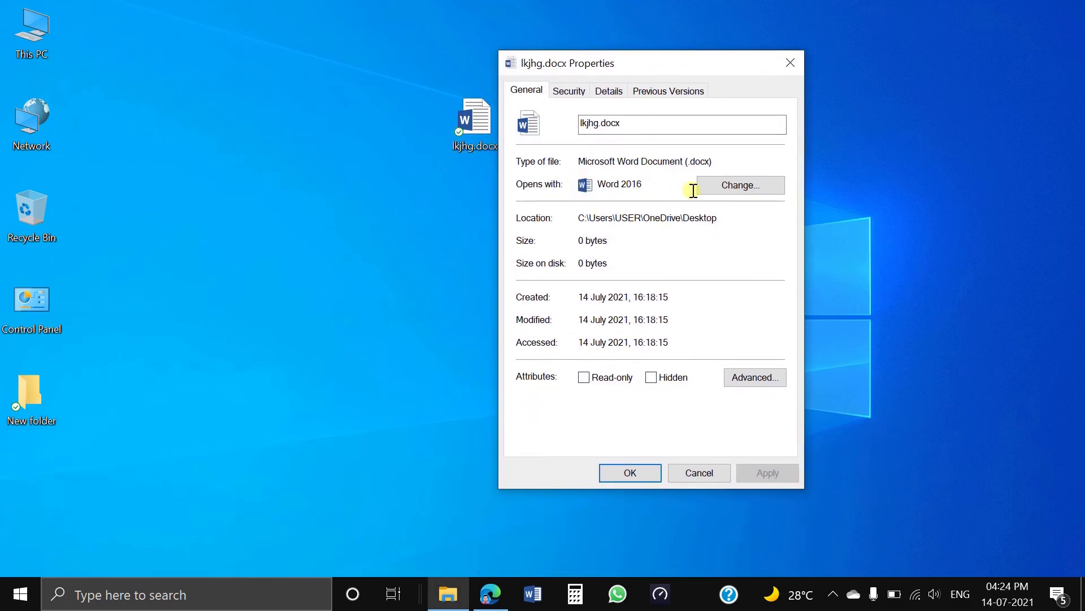
left_click(447, 186)
left_click(789, 64)
Delete the document lkjhg.docx and the folder "New folder" from the desktop
left_click(490, 122)
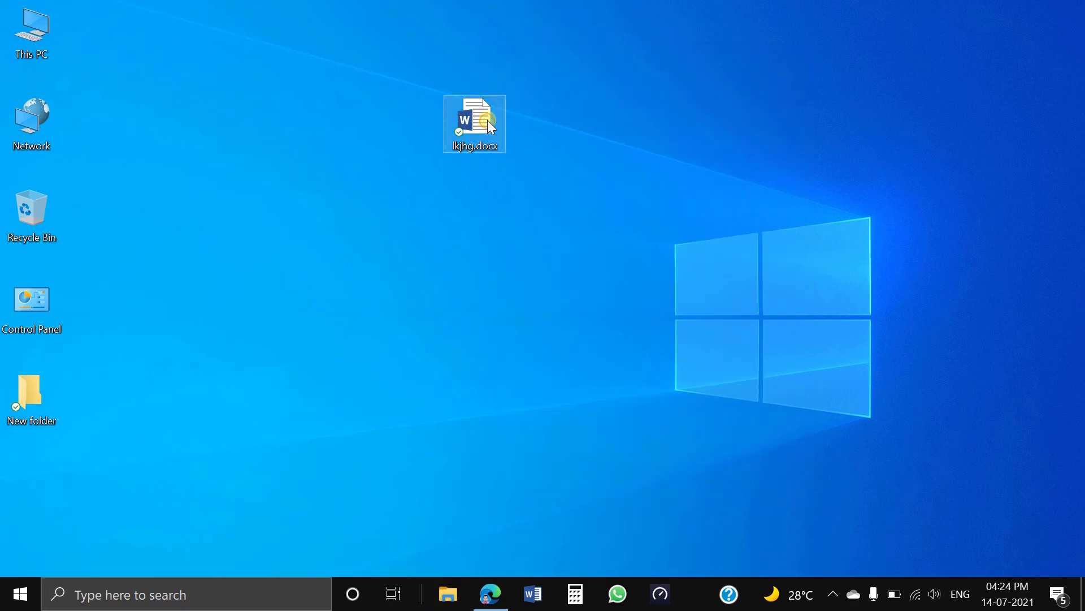
key("Delete")
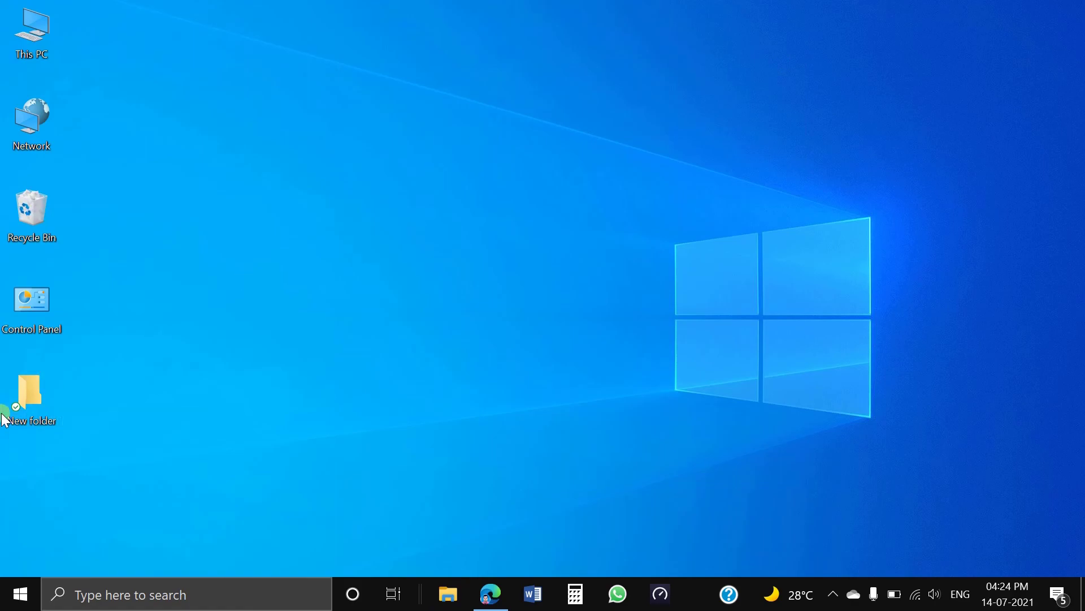
key("Delete")
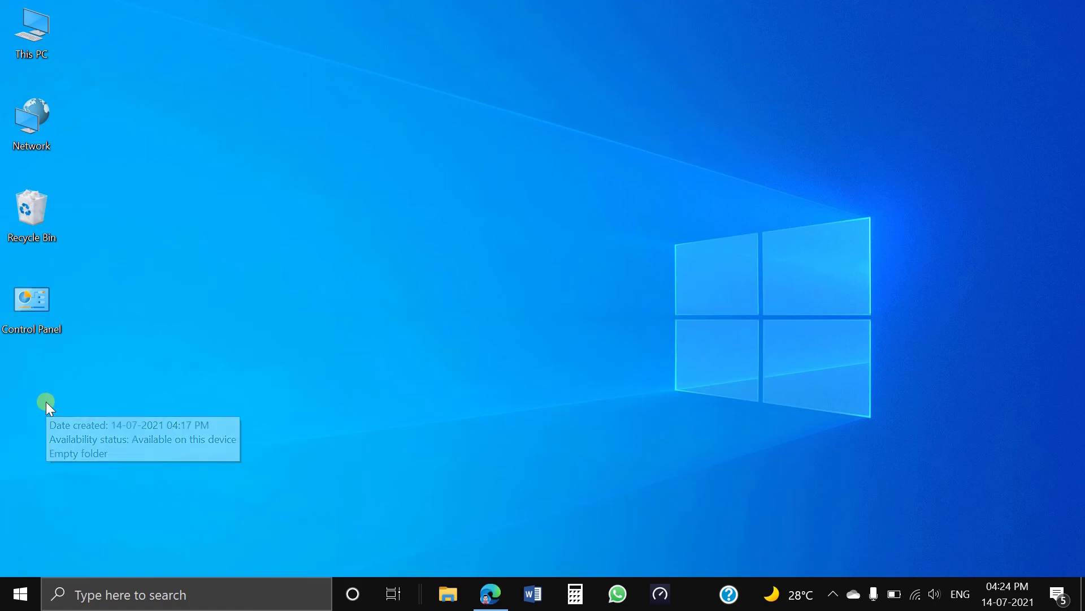